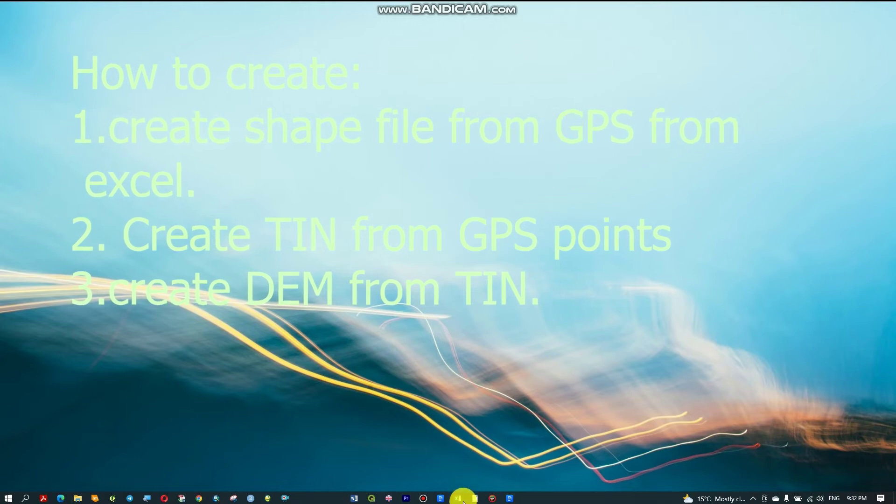
Switch to the GPS.csv workbook in Excel and set up saving a copy in AAA for Training as CSV (Comma delimited)
{"action": "mouse_move", "coordinate": [462, 495]}
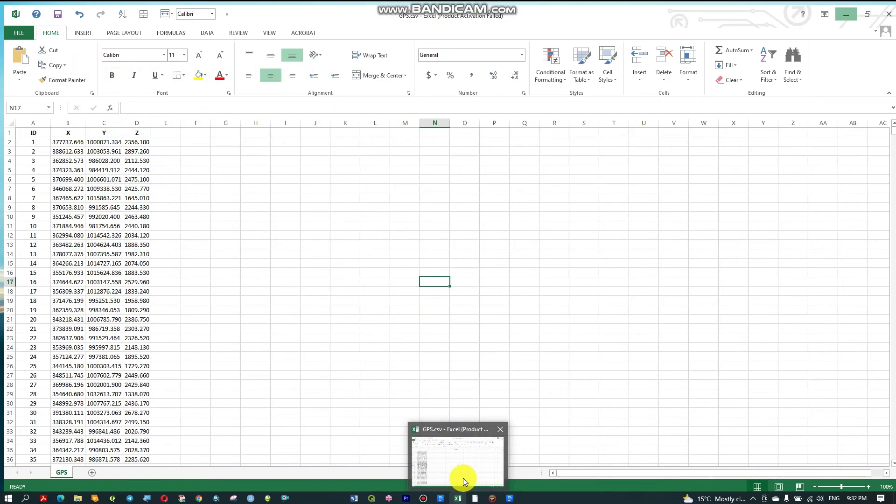
{"action": "left_click", "coordinate": [462, 476]}
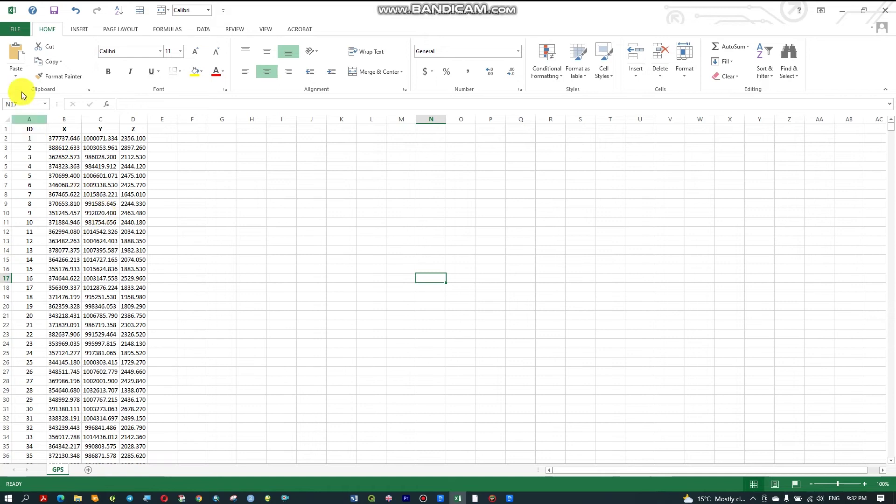
{"action": "left_click", "coordinate": [18, 30]}
{"action": "left_click", "coordinate": [28, 125]}
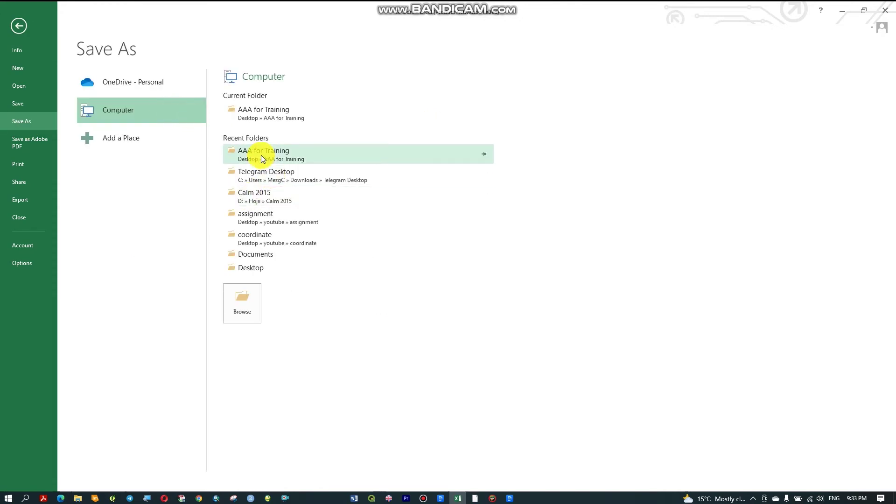
{"action": "left_click", "coordinate": [271, 113]}
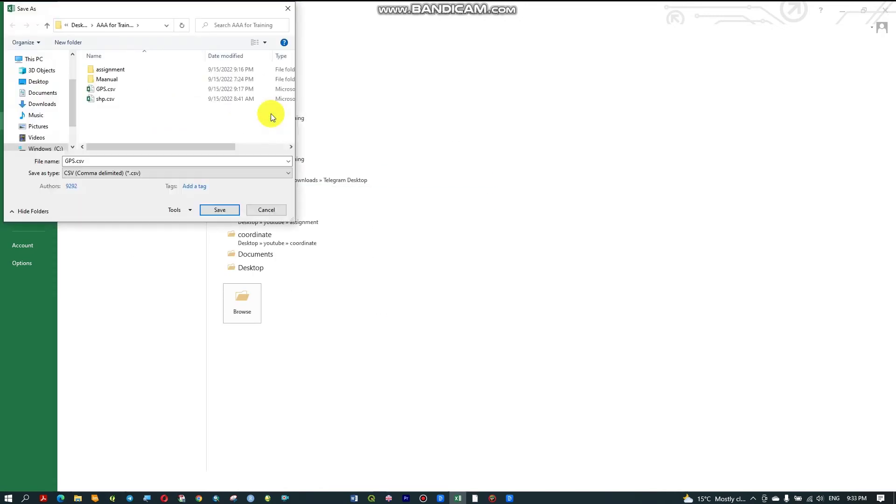
{"action": "left_click", "coordinate": [149, 174]}
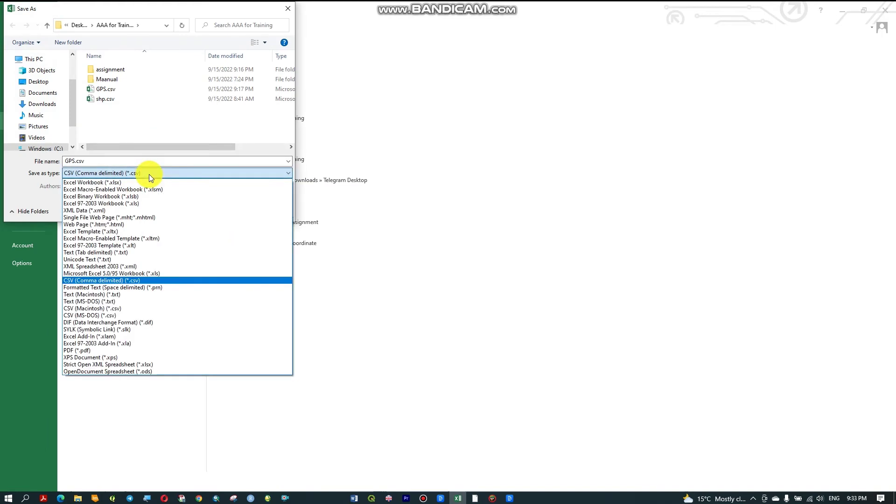
{"action": "left_click", "coordinate": [119, 280]}
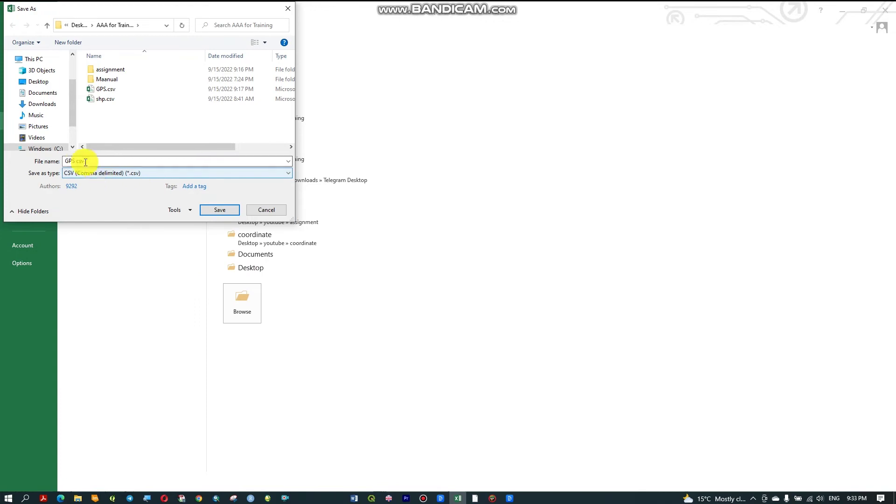
Name the copy GPS_file.csv and save it, keeping the CSV format
{"action": "double_click", "coordinate": [76, 161]}
{"action": "left_click", "coordinate": [77, 161]}
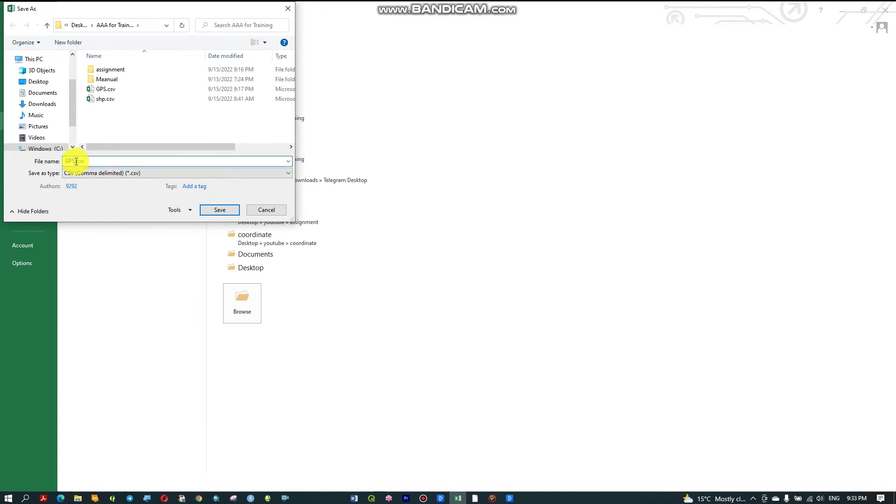
{"action": "type", "text": "_fil"}
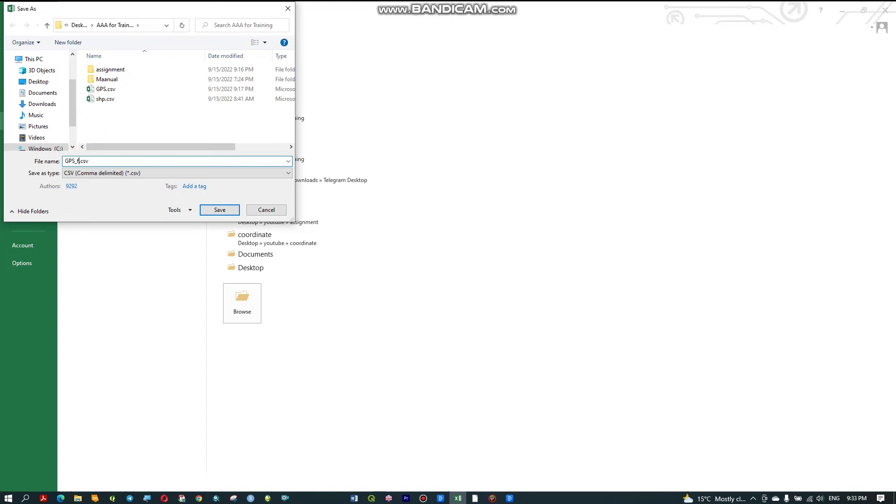
{"action": "type", "text": "e"}
{"action": "left_click", "coordinate": [209, 210]}
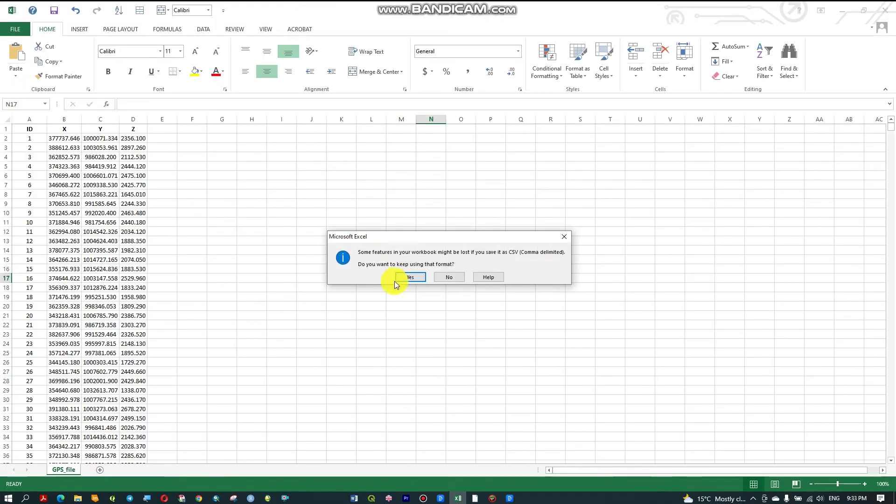
{"action": "left_click", "coordinate": [405, 277]}
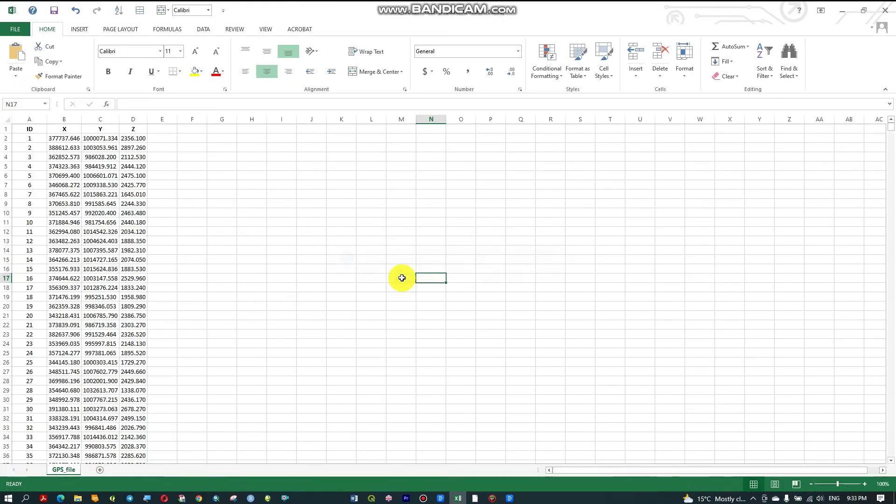
{"action": "left_click", "coordinate": [429, 257]}
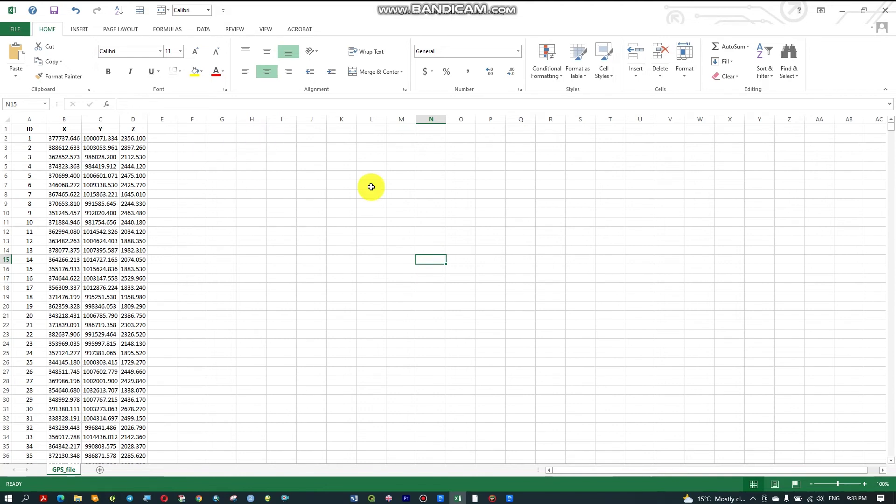
Switch to the untitled ArcMap document and open the Add XY Data dialog
{"action": "left_click", "coordinate": [840, 16]}
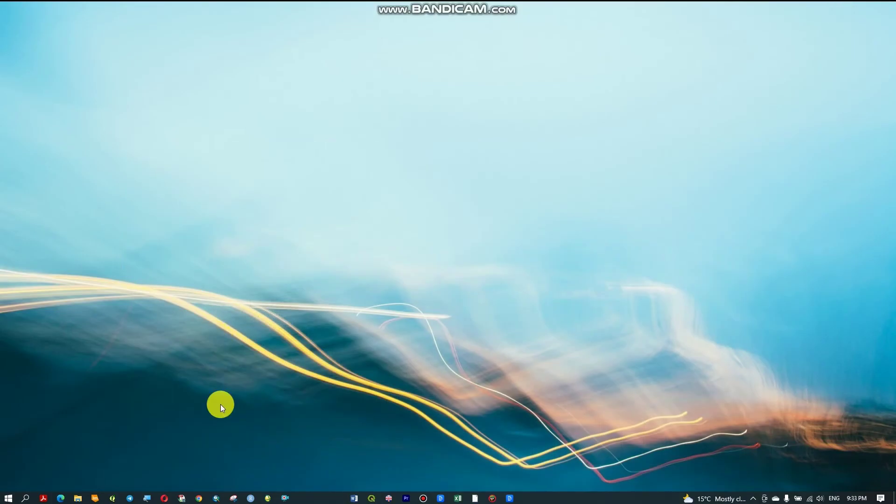
{"action": "mouse_move", "coordinate": [215, 494]}
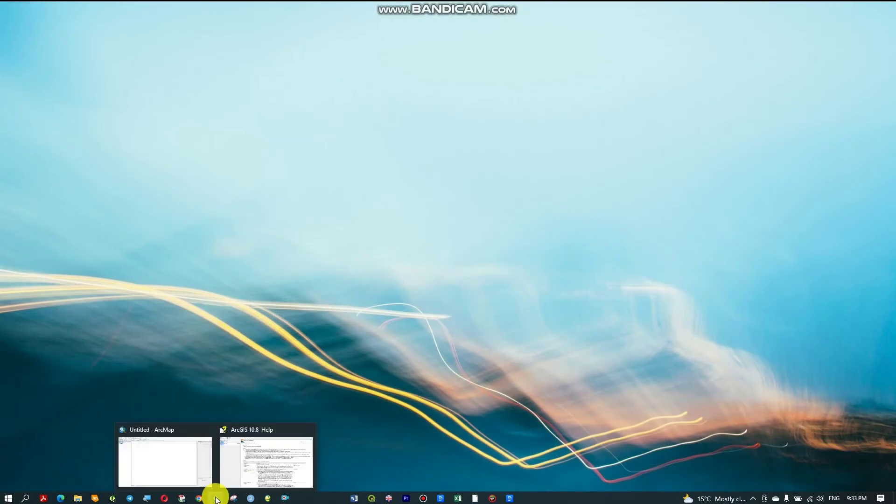
{"action": "mouse_move", "coordinate": [183, 471]}
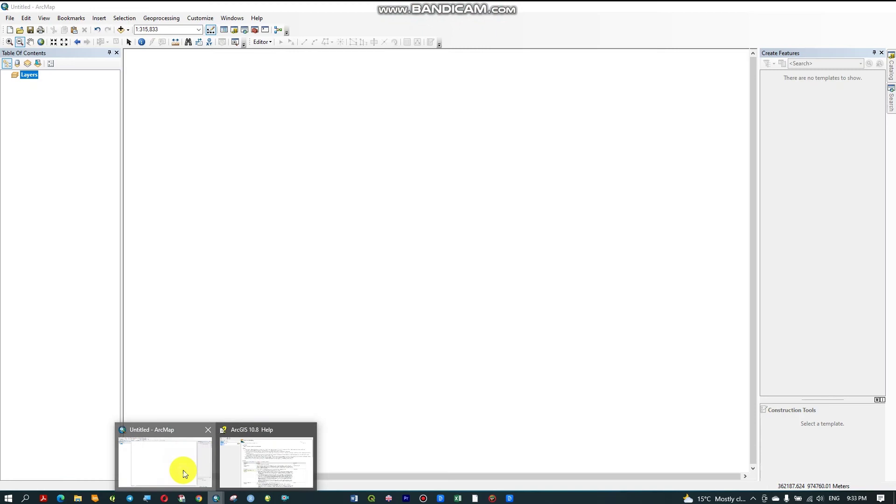
{"action": "left_click", "coordinate": [182, 471]}
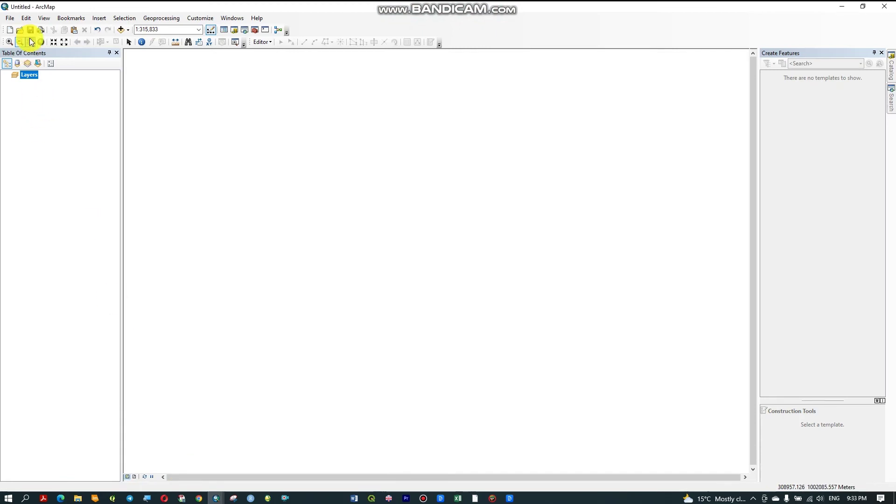
{"action": "left_click", "coordinate": [9, 18]}
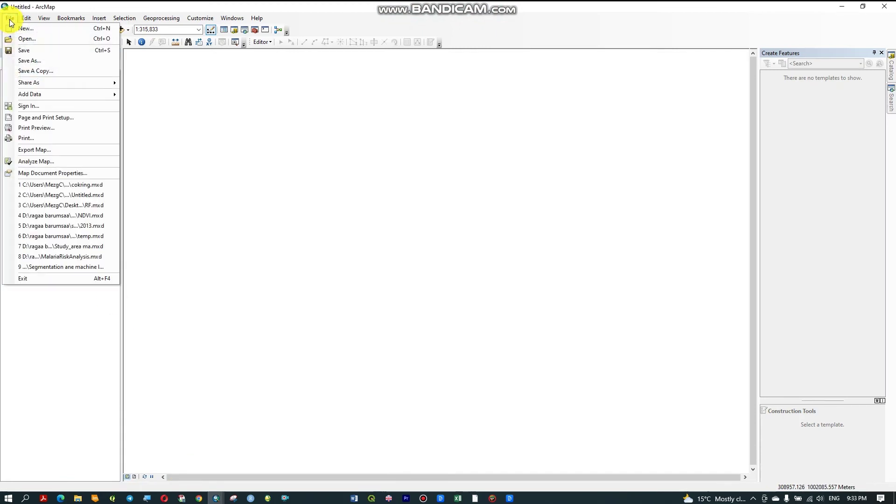
{"action": "mouse_move", "coordinate": [55, 95]}
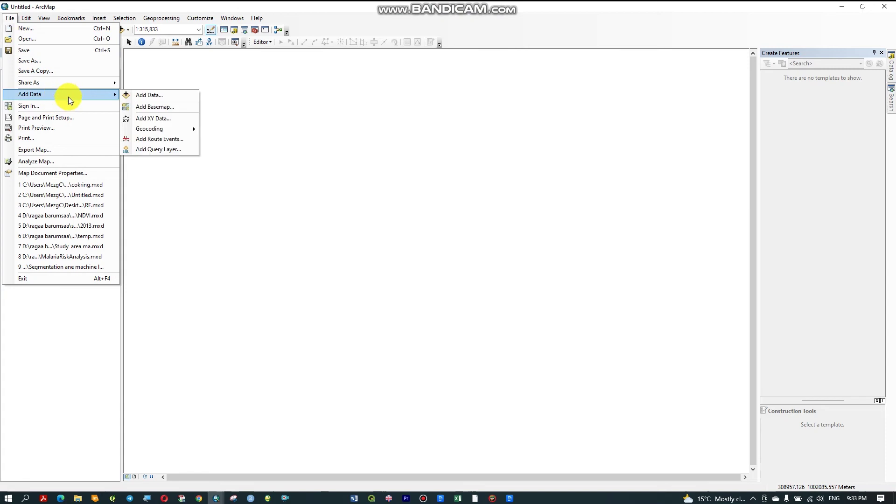
{"action": "left_click", "coordinate": [148, 118]}
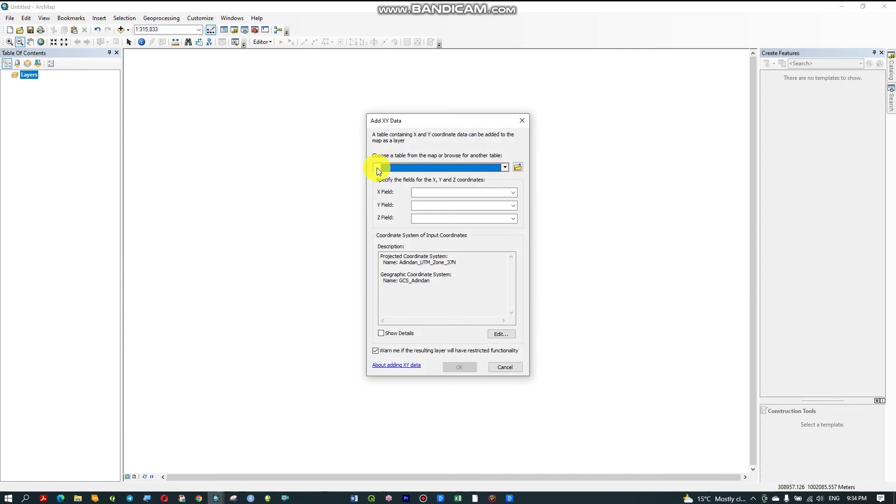
Choose GPS_file.csv from the Desktop's AAA for Training folder as the XY data table
{"action": "left_click", "coordinate": [517, 167]}
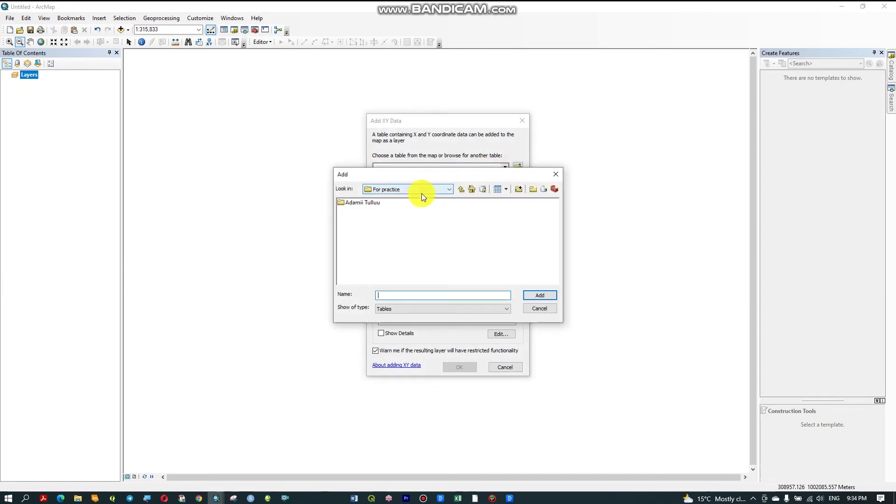
{"action": "left_click", "coordinate": [449, 189]}
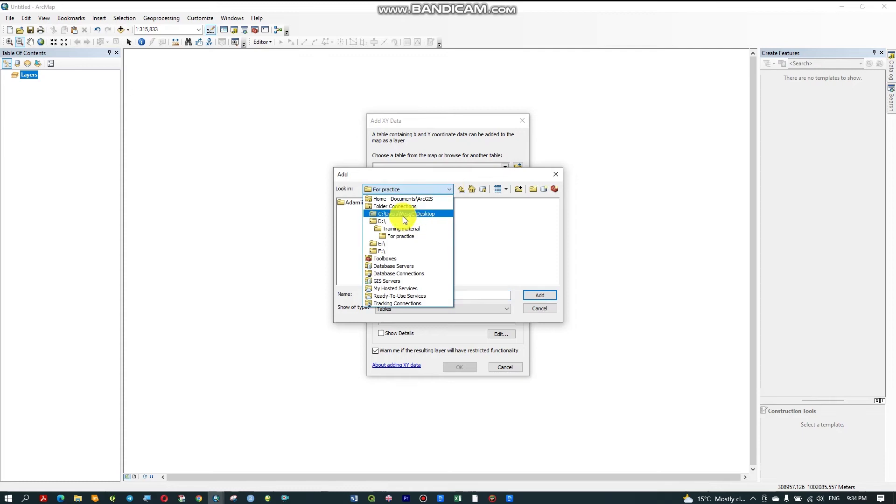
{"action": "left_click", "coordinate": [406, 213]}
{"action": "left_click", "coordinate": [379, 213]}
{"action": "double_click", "coordinate": [379, 213]}
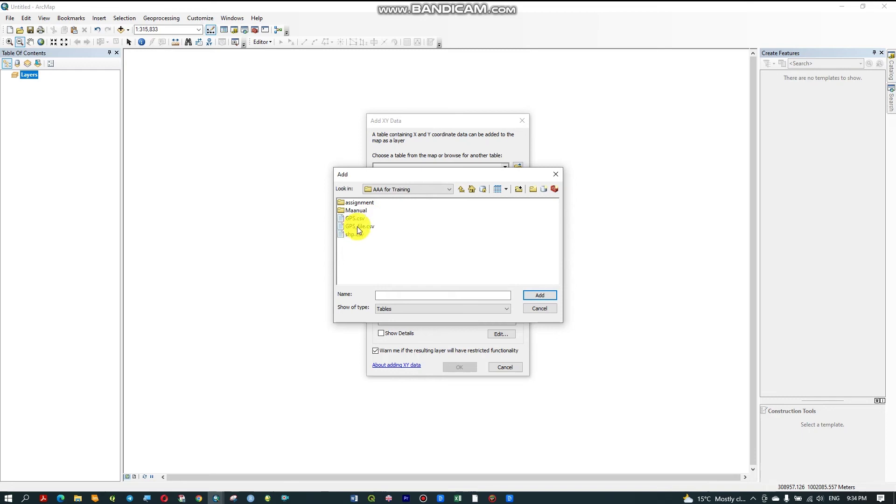
{"action": "left_click", "coordinate": [359, 226]}
{"action": "left_click", "coordinate": [537, 296]}
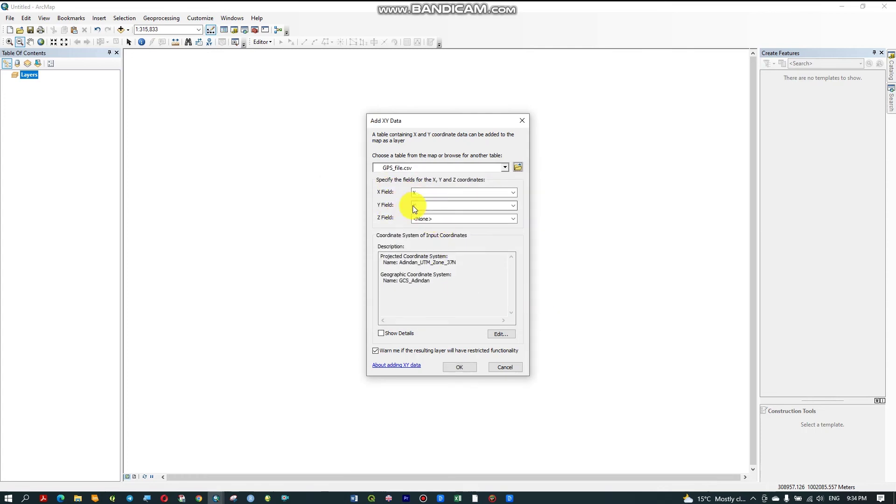
Add the GPS points to the map with Z as the Z field and Adindan UTM Zone 37N as the coordinate system
{"action": "left_click", "coordinate": [446, 217]}
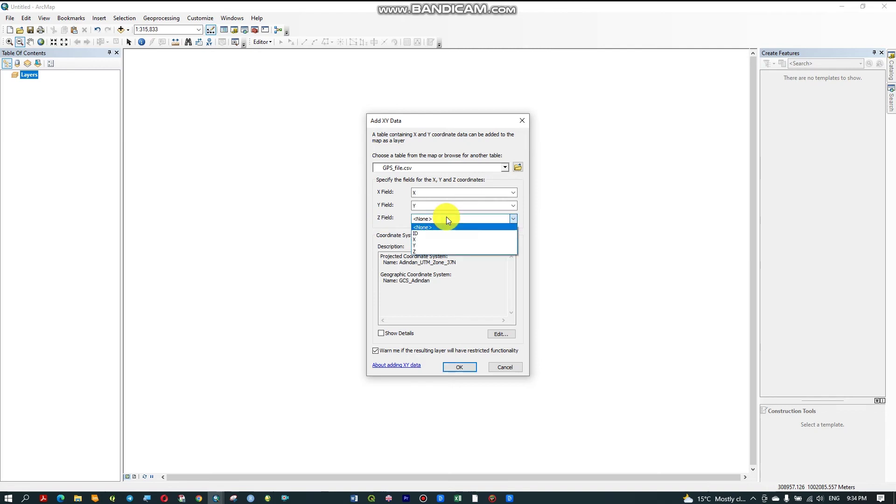
{"action": "left_click", "coordinate": [420, 252]}
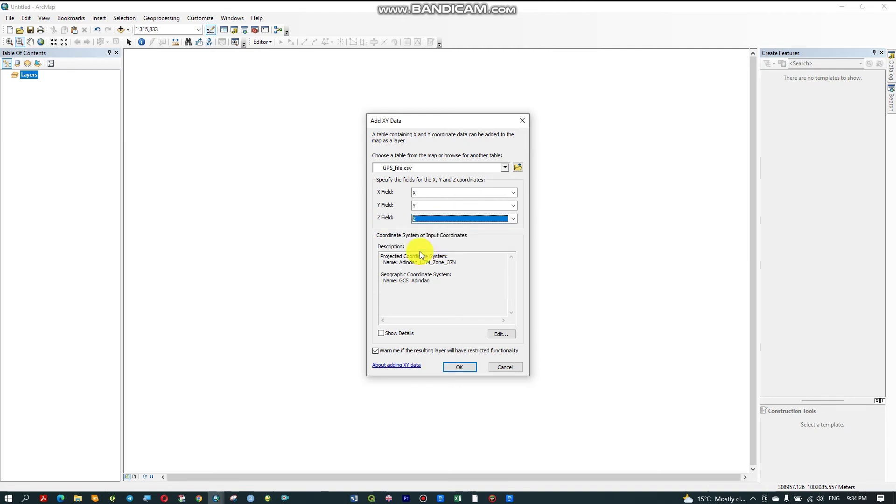
{"action": "left_click", "coordinate": [497, 332]}
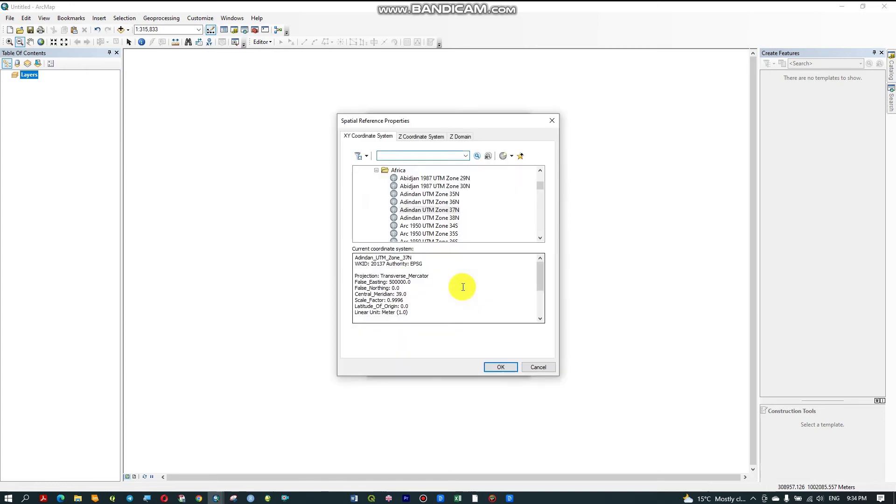
{"action": "left_click", "coordinate": [435, 211]}
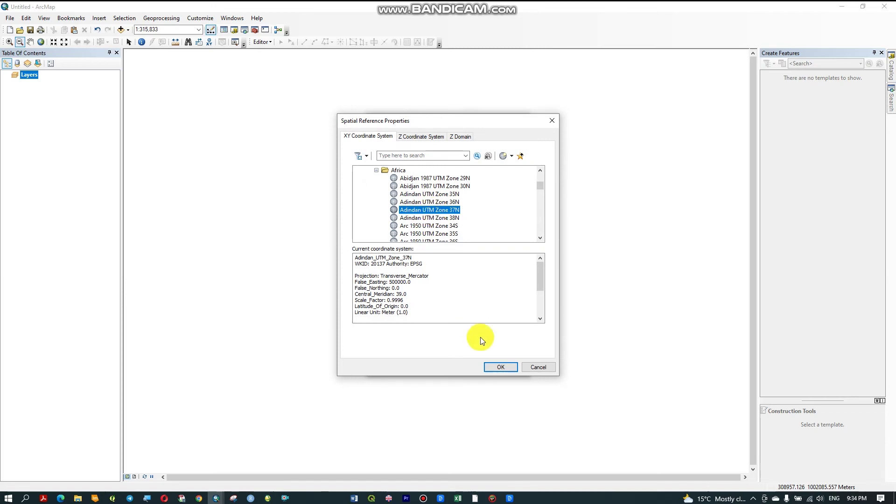
{"action": "left_click", "coordinate": [509, 368]}
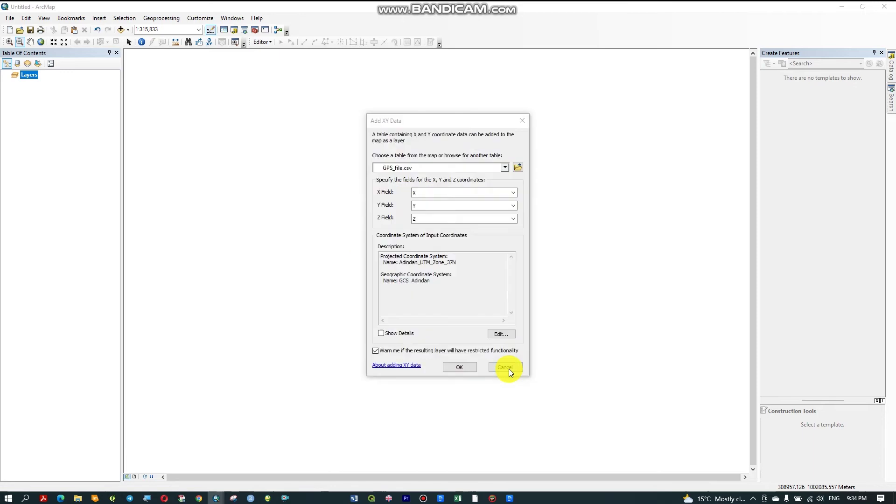
{"action": "left_click", "coordinate": [469, 367]}
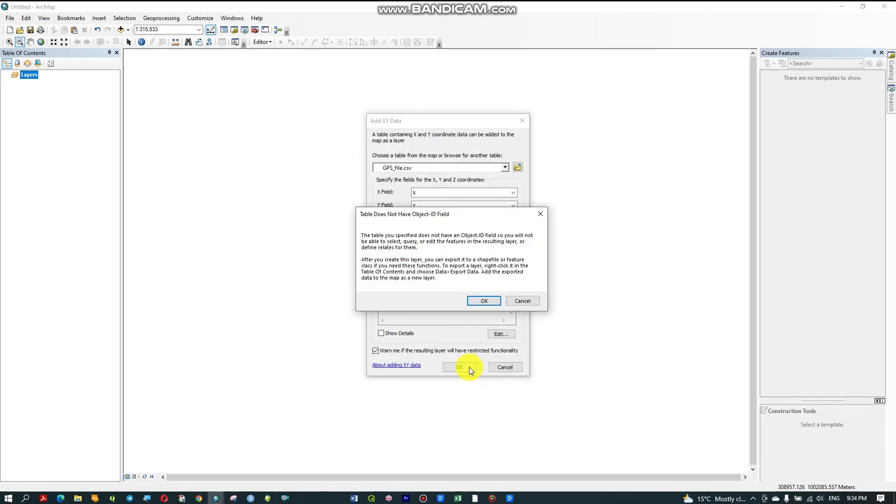
{"action": "left_click", "coordinate": [483, 299]}
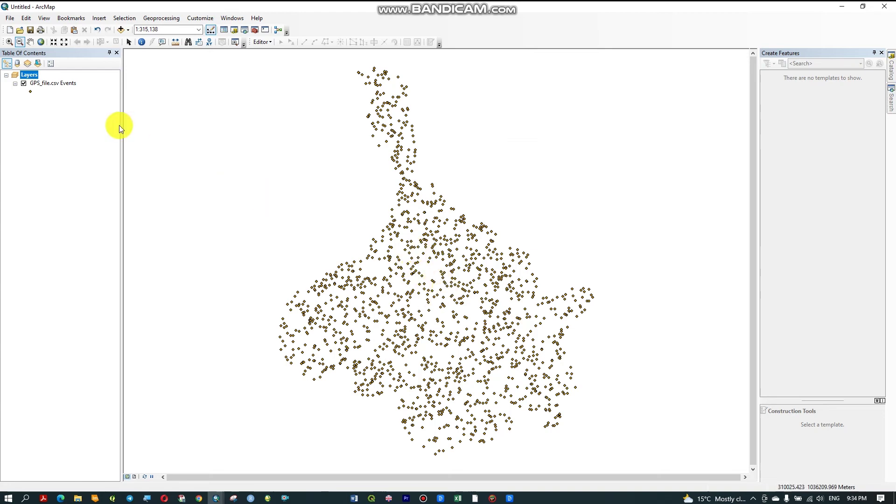
Start exporting all features of the GPS_file.csv Events layer, with the AAA for Training folder as the output location
{"action": "right_click", "coordinate": [45, 85]}
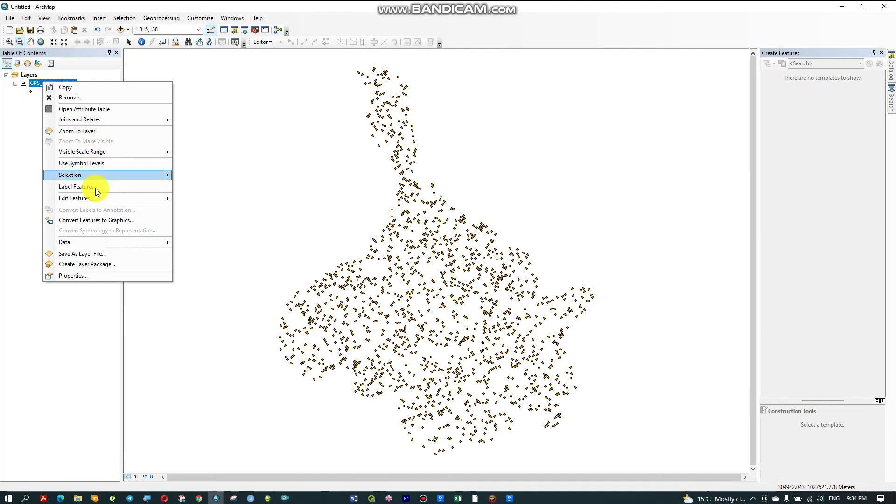
{"action": "mouse_move", "coordinate": [133, 241]}
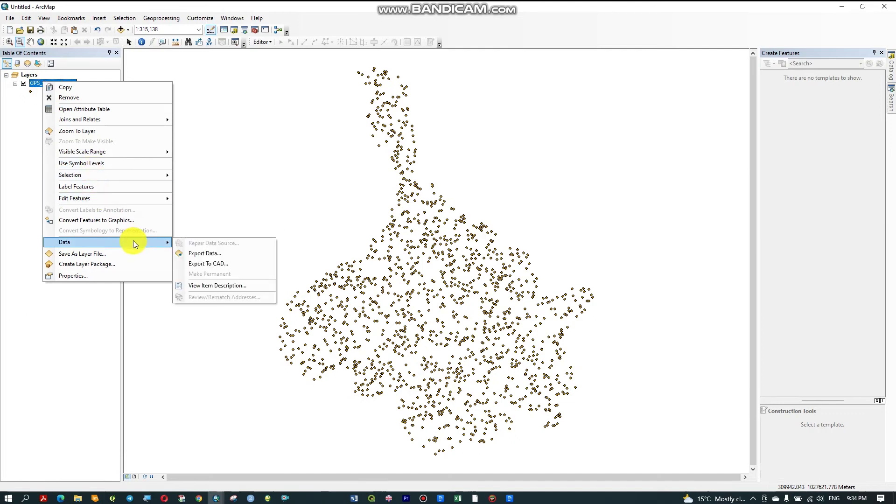
{"action": "left_click", "coordinate": [201, 253]}
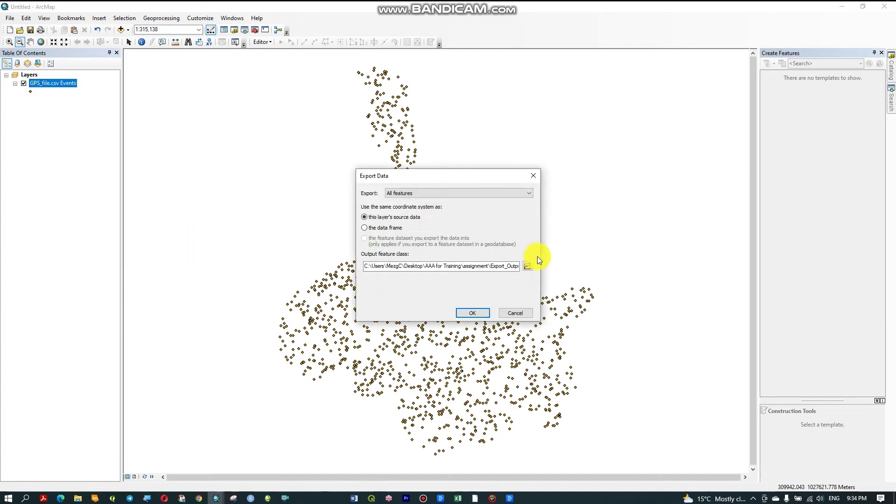
{"action": "left_click", "coordinate": [528, 266]}
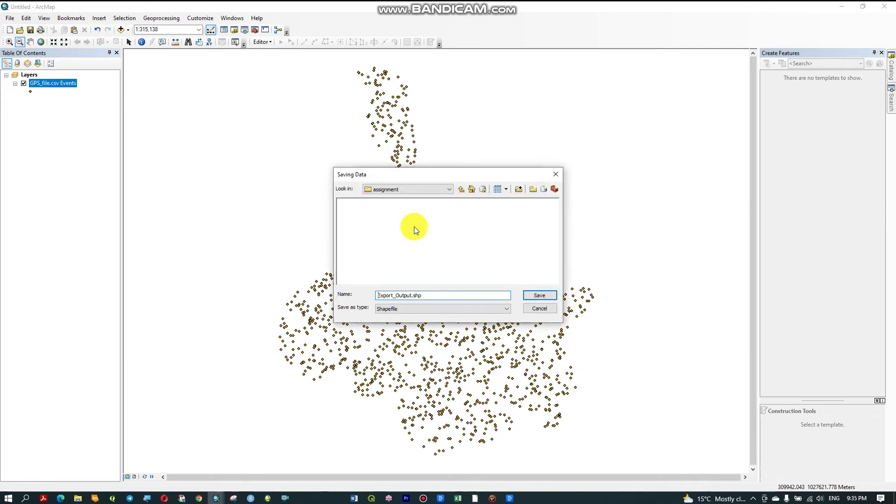
{"action": "left_click", "coordinate": [450, 189]}
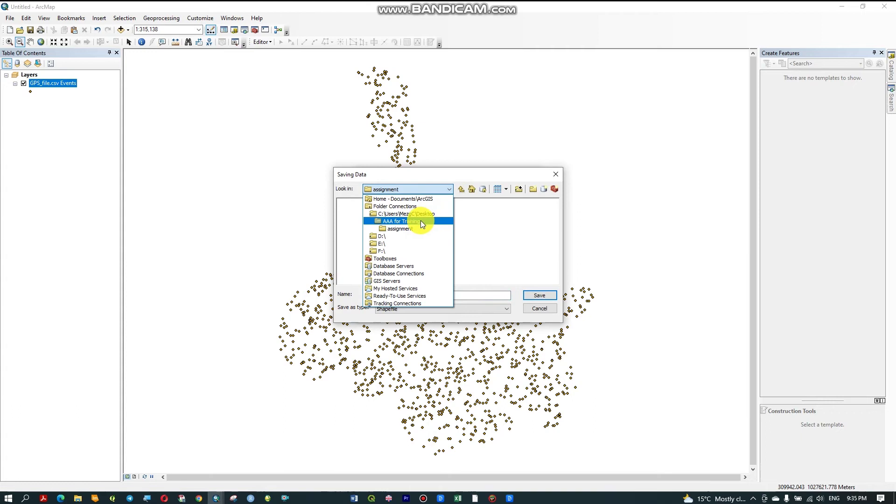
{"action": "left_click", "coordinate": [420, 220]}
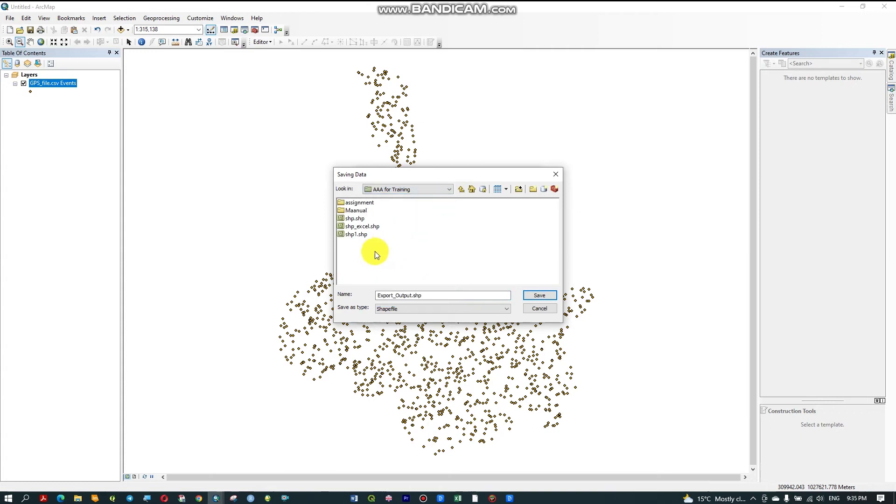
Name the output shapefile GPS_point.shp and save that output path for the export
{"action": "left_click", "coordinate": [397, 293]}
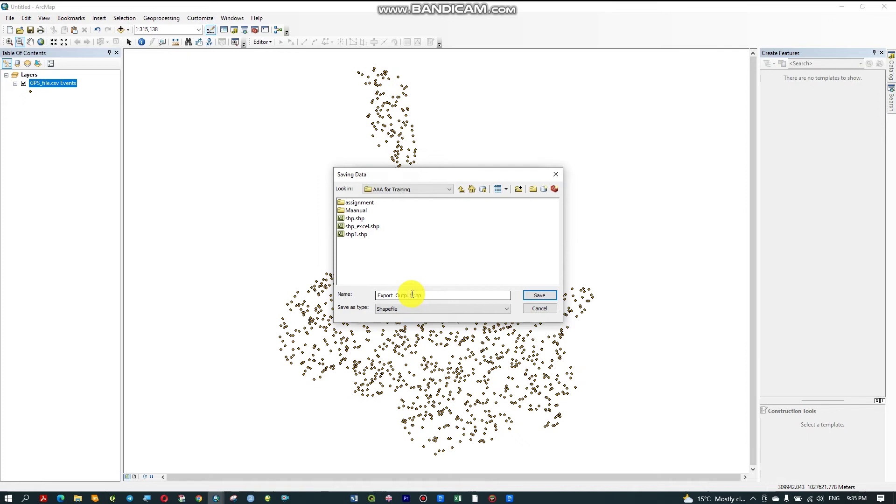
{"action": "key", "text": "BackSpace"}
{"action": "key", "text": "BackSpace"}
{"action": "key", "text": "BackSpace"}
{"action": "key", "text": "BackSpace"}
{"action": "key", "text": "BackSpace"}
{"action": "key", "text": "BackSpace"}
{"action": "key", "text": "BackSpace"}
{"action": "key", "text": "BackSpace"}
{"action": "key", "text": "BackSpace"}
{"action": "key", "text": "BackSpace"}
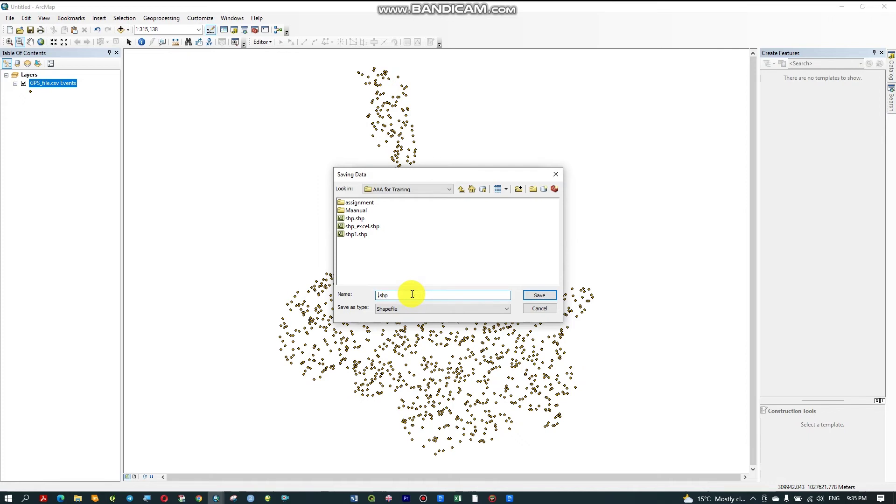
{"action": "type", "text": "GPS"}
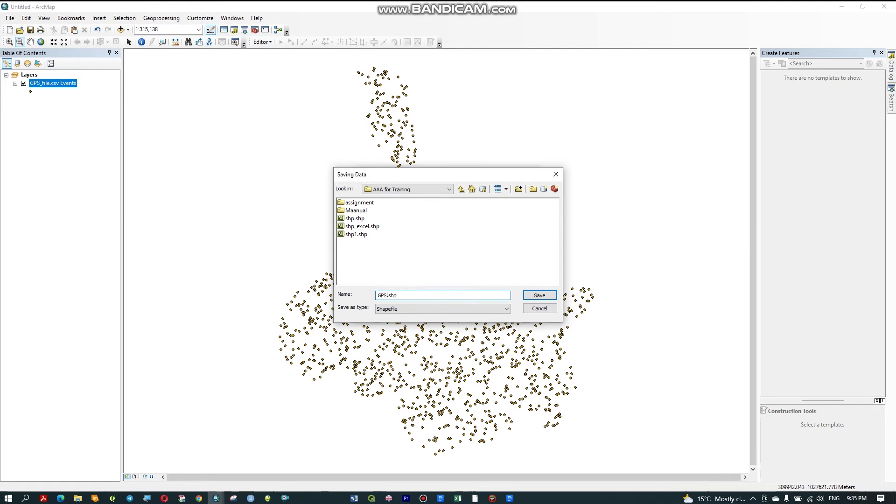
{"action": "type", "text": "_point"}
{"action": "left_click", "coordinate": [533, 296]}
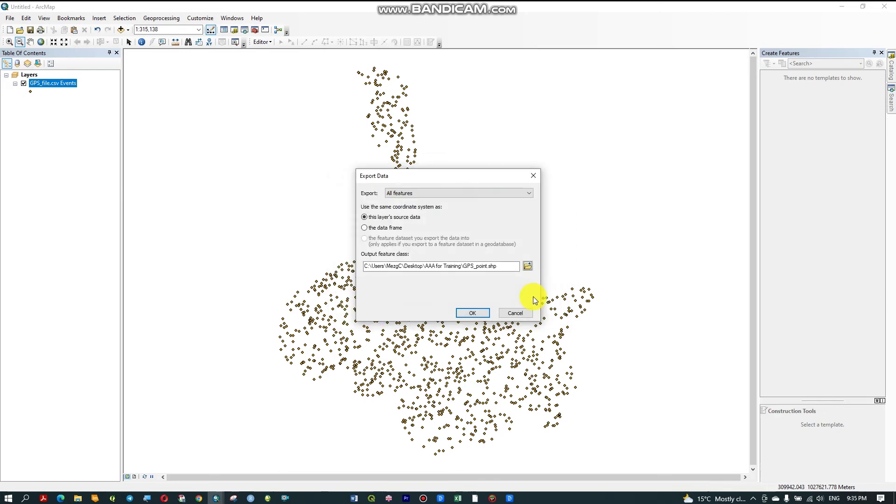
Export the points as a new layer added to the map and remove the GPS_file.csv Events layer
{"action": "left_click", "coordinate": [475, 312]}
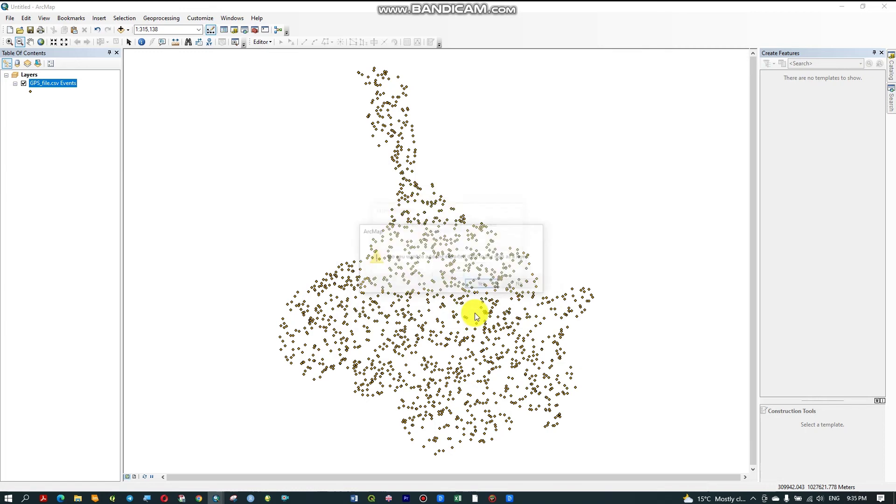
{"action": "left_click", "coordinate": [473, 285]}
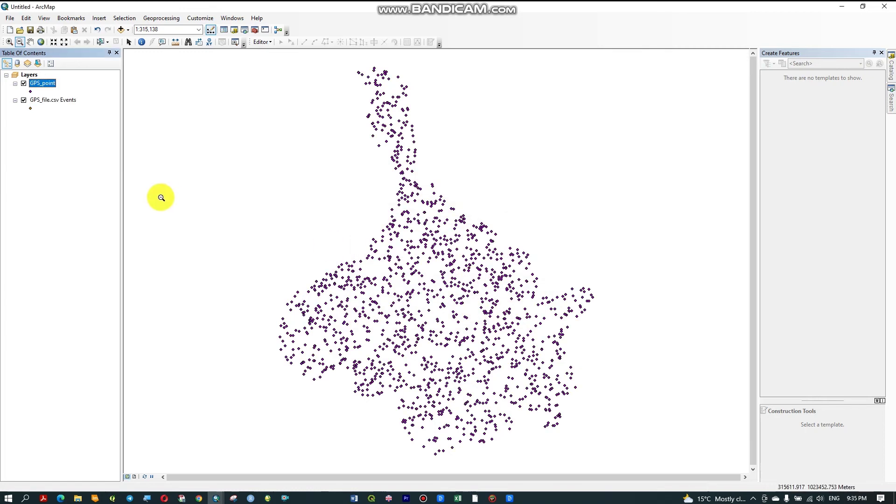
{"action": "right_click", "coordinate": [56, 104]}
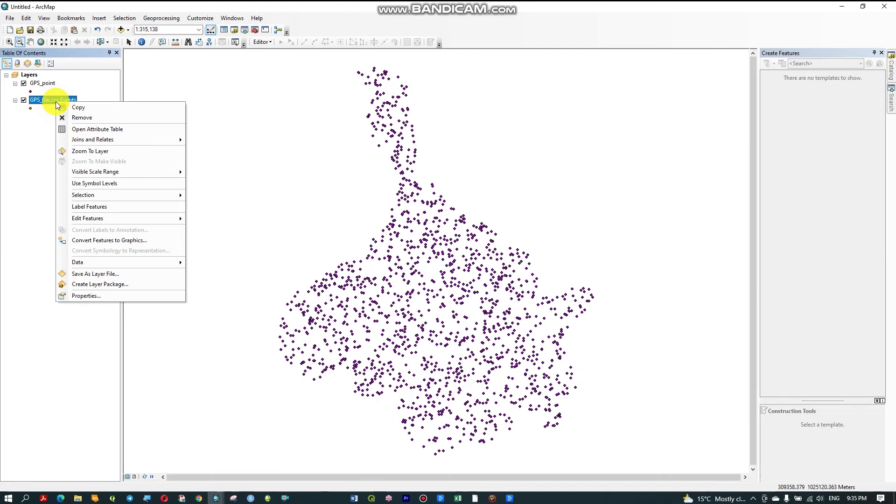
{"action": "left_click", "coordinate": [77, 119]}
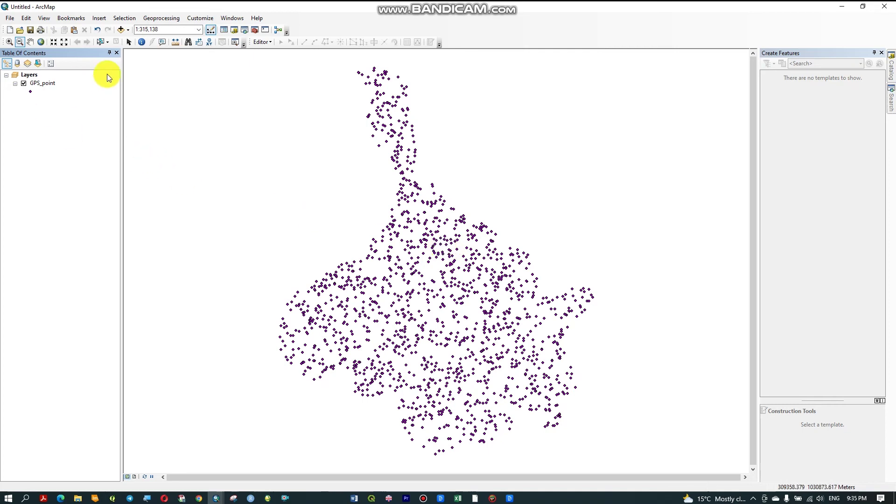
Open ArcToolbox and launch the Create TIN tool from the 3D Analyst data management tools
{"action": "left_click", "coordinate": [256, 31]}
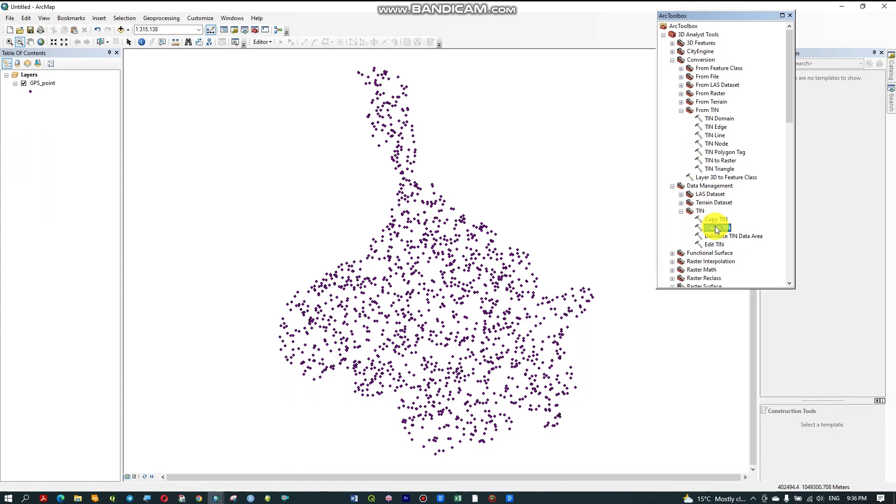
{"action": "left_click", "coordinate": [711, 160]}
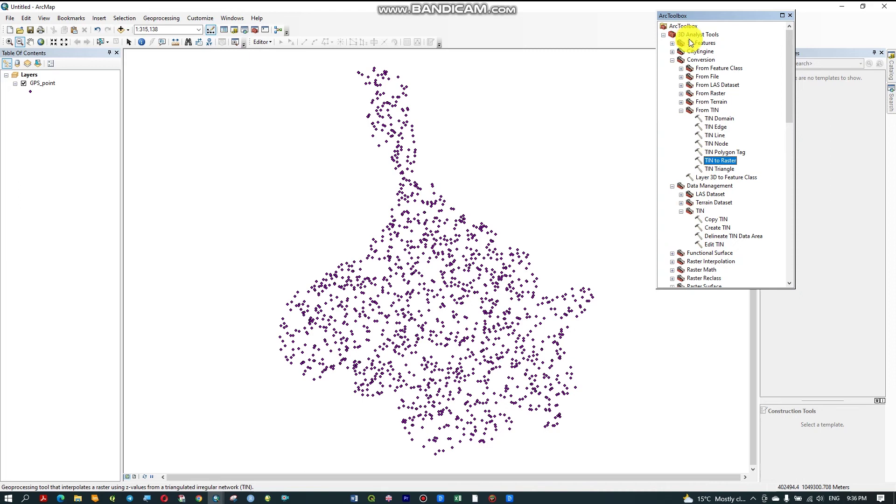
{"action": "left_click", "coordinate": [681, 111]}
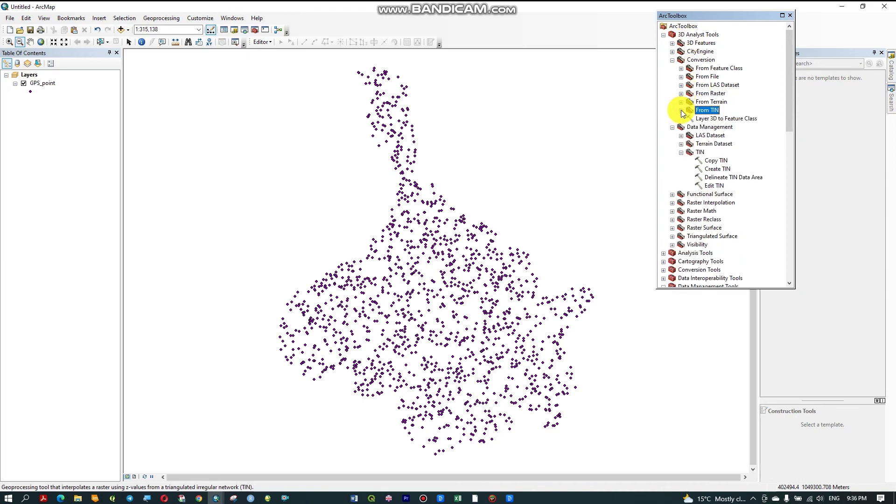
{"action": "left_click", "coordinate": [672, 60]}
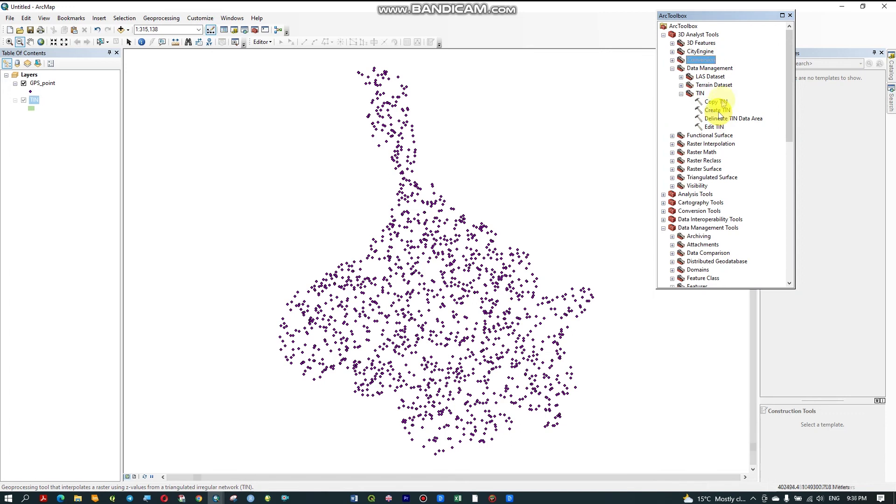
{"action": "double_click", "coordinate": [718, 111]}
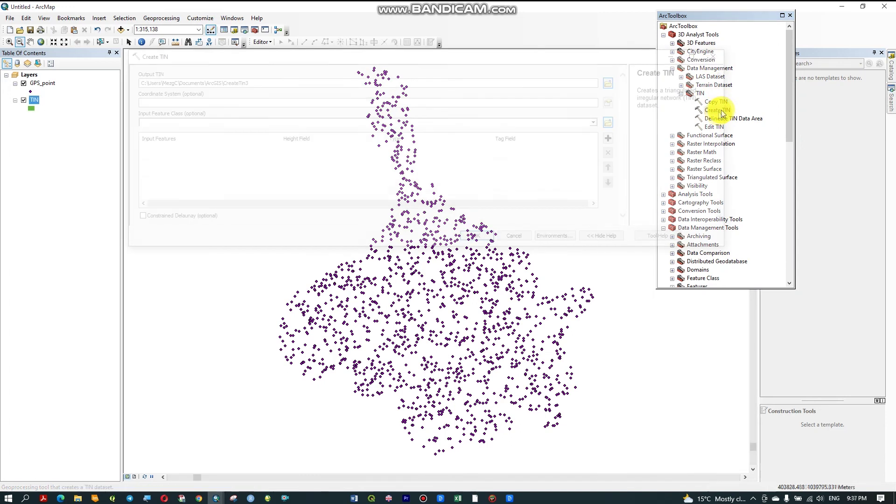
{"action": "double_click", "coordinate": [718, 110]}
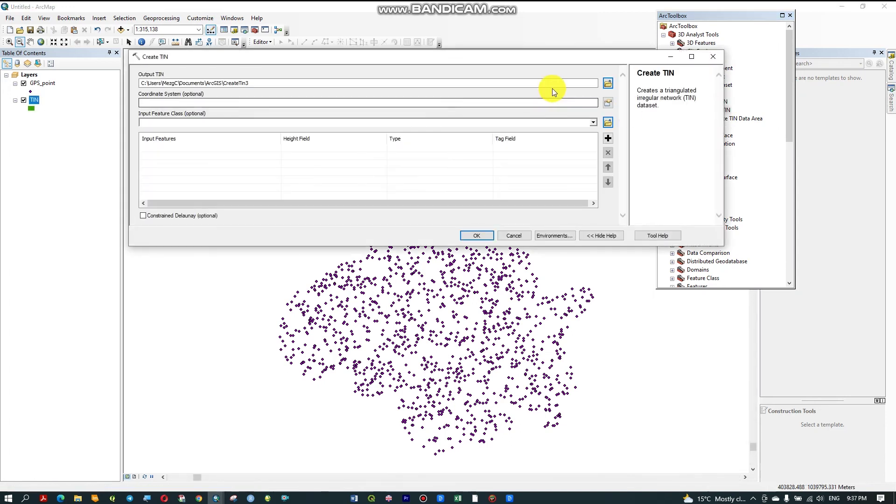
Set the output TIN to TIN1 in the AAA for Training folder
{"action": "left_click", "coordinate": [608, 83]}
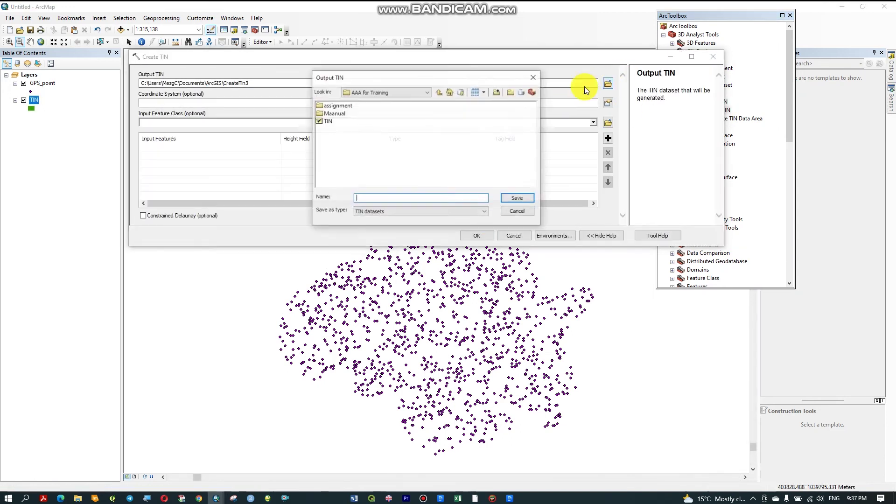
{"action": "left_click", "coordinate": [328, 121]}
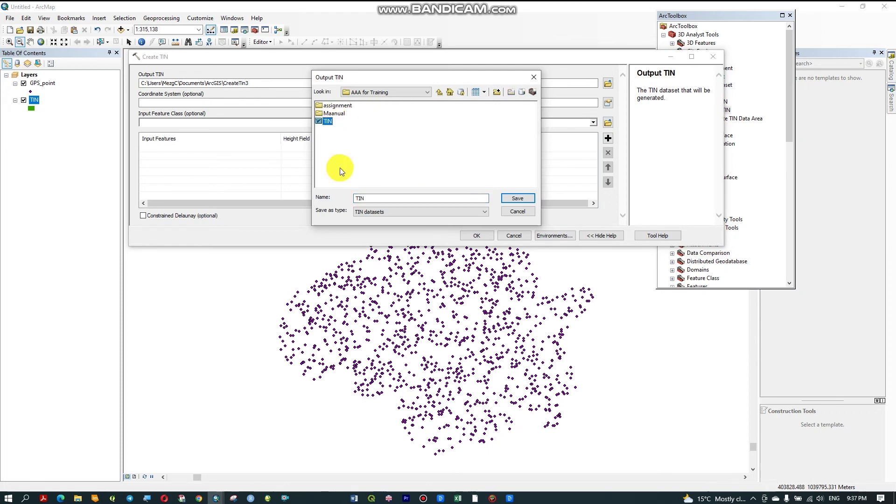
{"action": "left_click", "coordinate": [370, 197]}
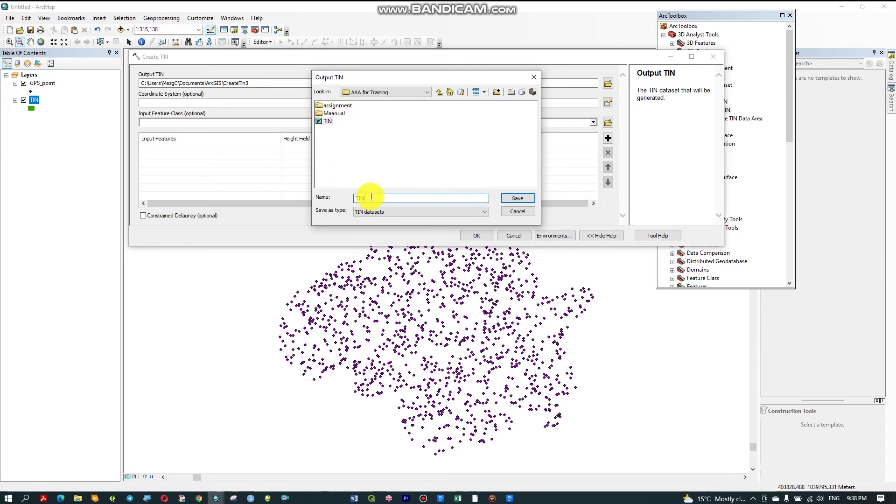
{"action": "type", "text": "1"}
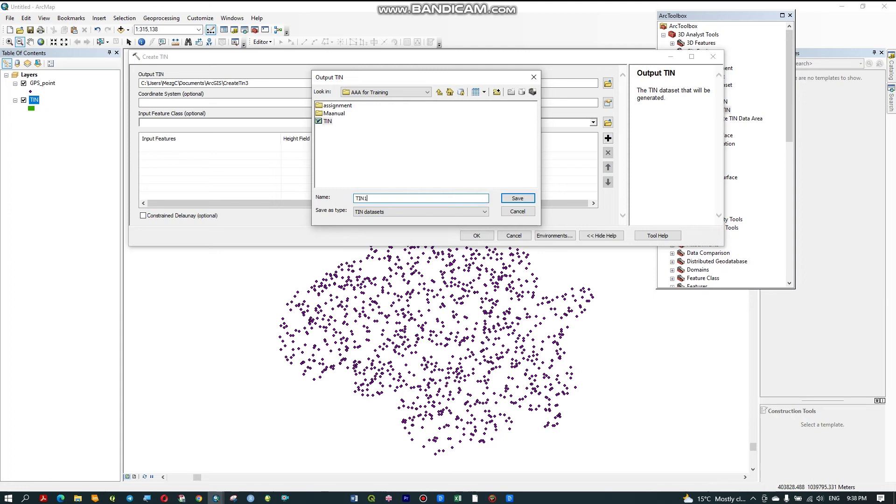
{"action": "left_click", "coordinate": [518, 196]}
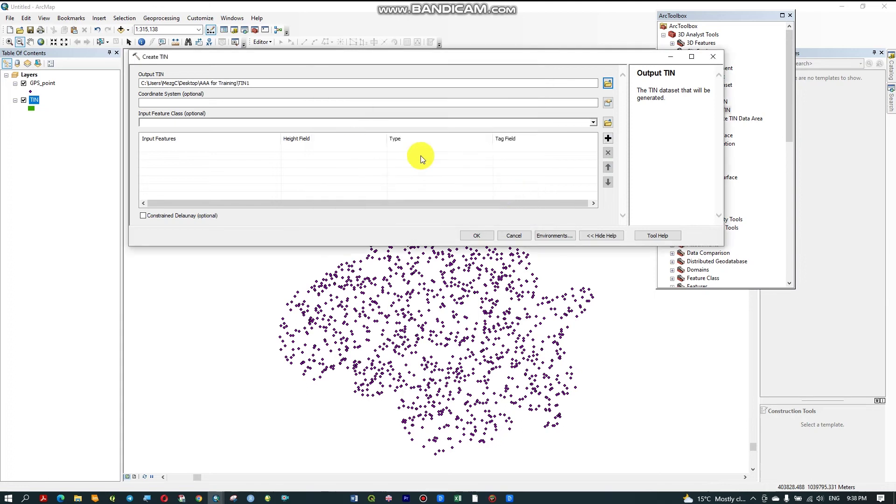
Set the TIN's coordinate system to the projected system Adindan UTM Zone 37N from the African UTM zones
{"action": "left_click", "coordinate": [606, 107]}
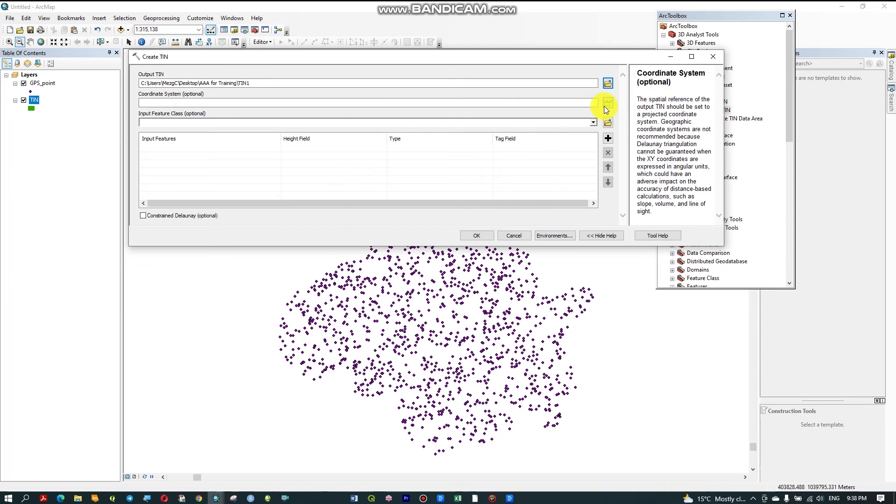
{"action": "double_click", "coordinate": [379, 90]}
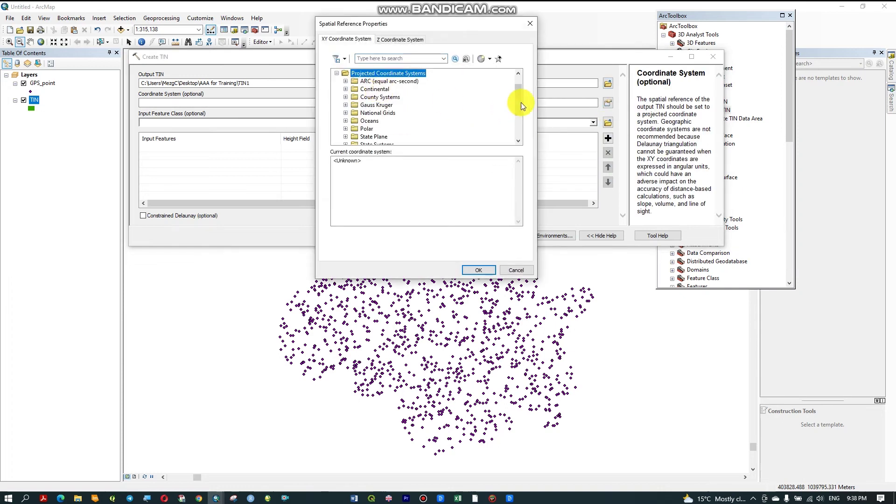
{"action": "left_click_drag", "start_coordinate": [517, 102], "coordinate": [514, 115]}
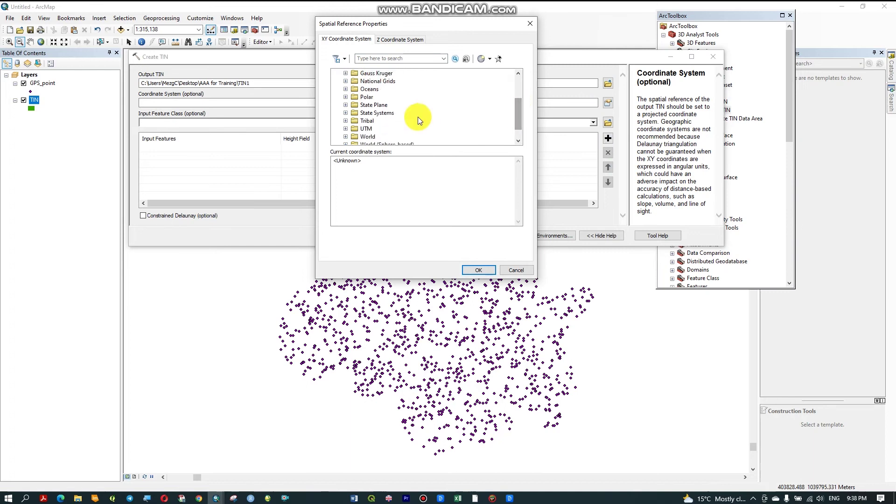
{"action": "double_click", "coordinate": [366, 129]}
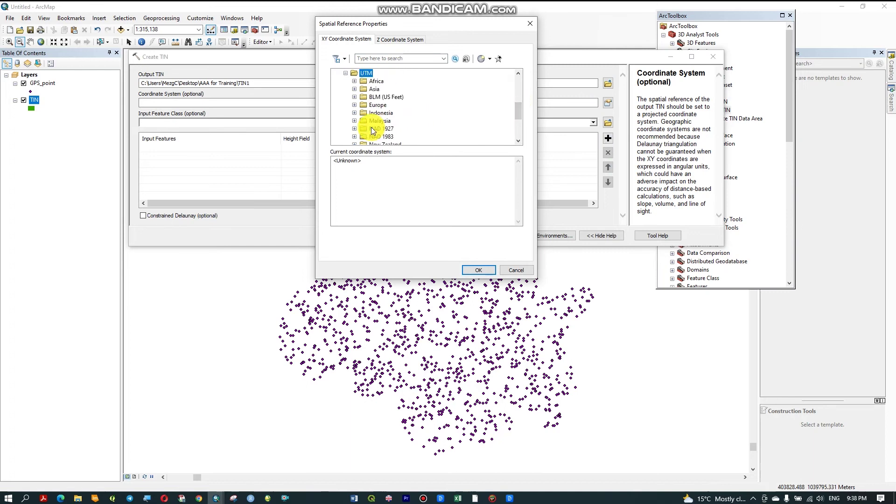
{"action": "double_click", "coordinate": [379, 81]}
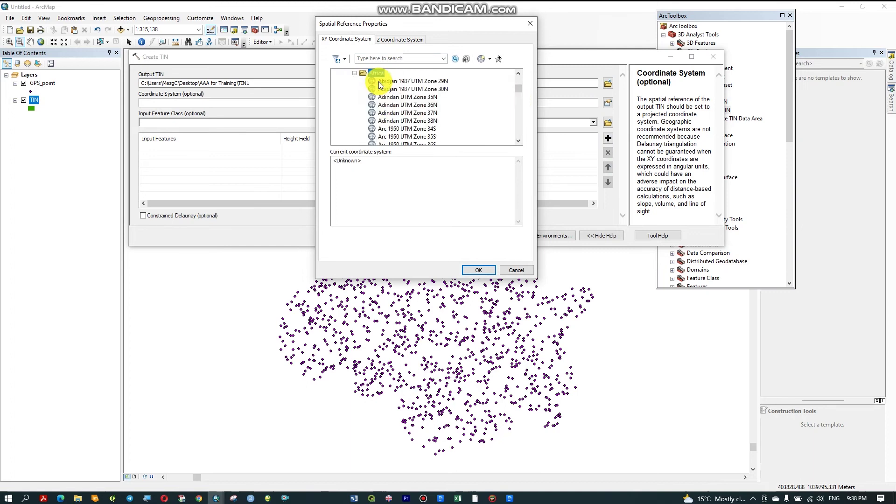
{"action": "left_click", "coordinate": [433, 114]}
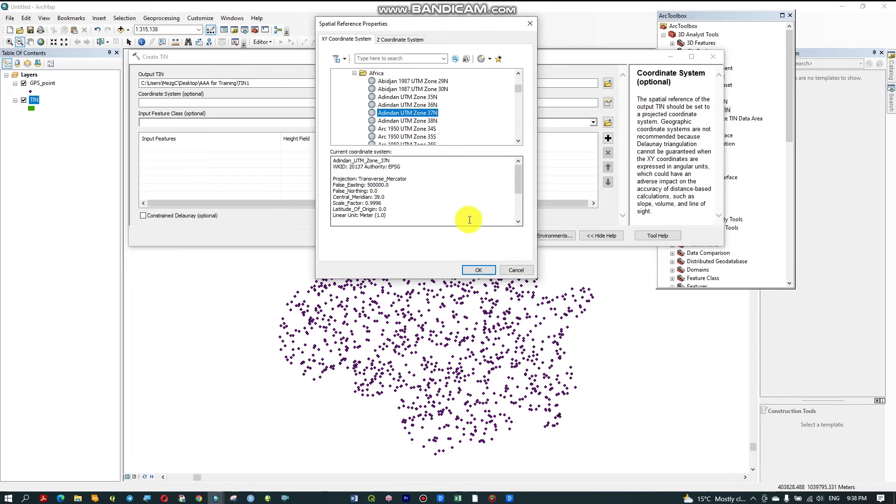
{"action": "left_click", "coordinate": [477, 269]}
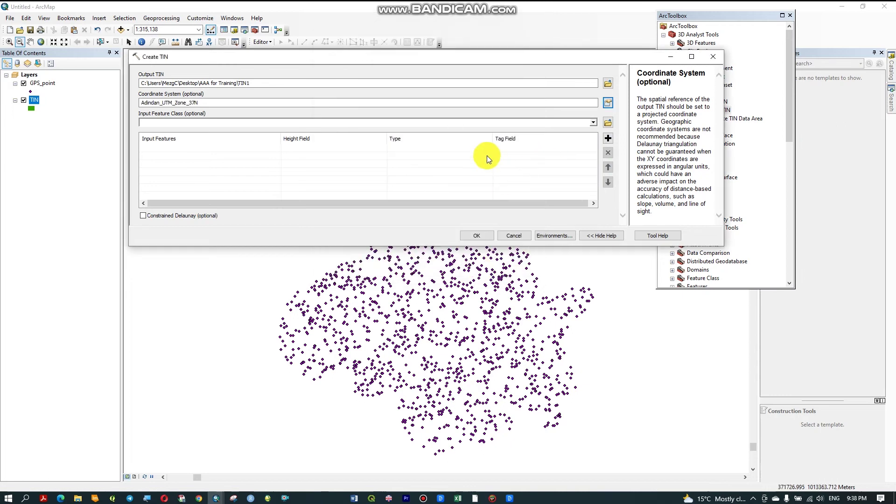
Add GPS_point as the input feature class, keeping Shape.Z as height field and Mass_Points as type, and create the TIN
{"action": "left_click", "coordinate": [593, 122]}
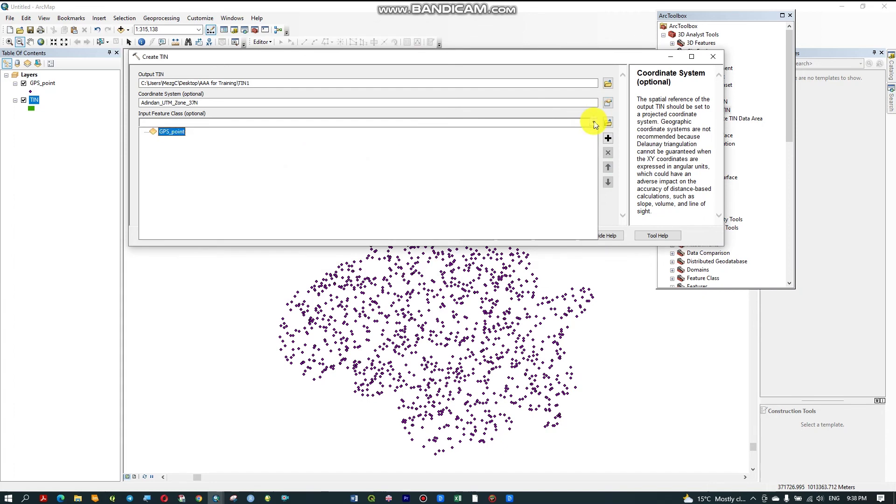
{"action": "left_click", "coordinate": [180, 132]}
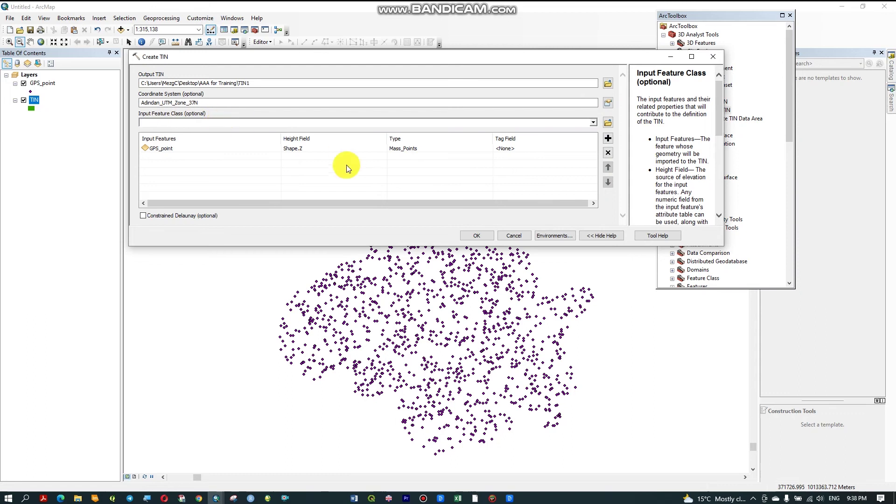
{"action": "left_click", "coordinate": [477, 236]}
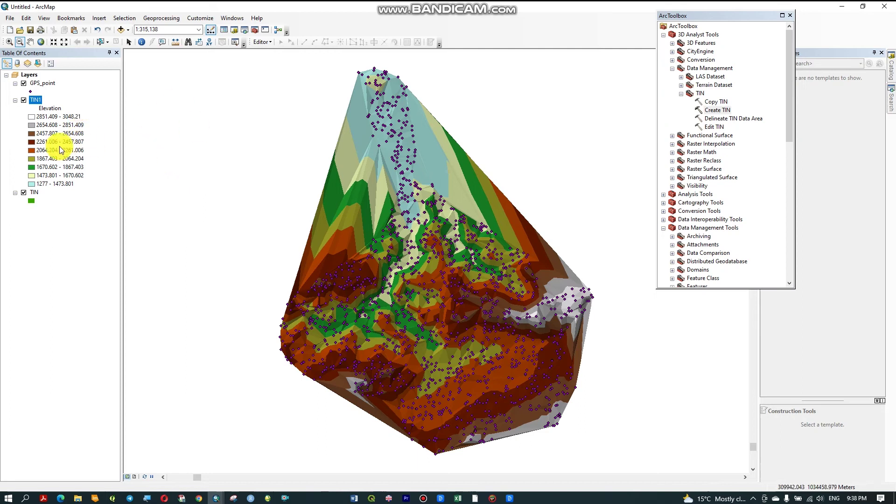
Hide the GPS_point layer and launch the TIN to Raster tool from the 3D Analyst conversion tools
{"action": "left_click", "coordinate": [24, 83]}
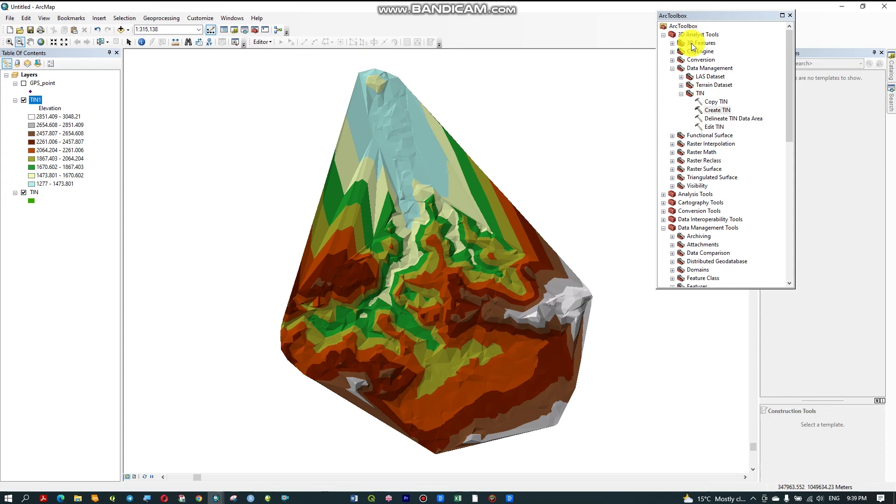
{"action": "double_click", "coordinate": [686, 61]}
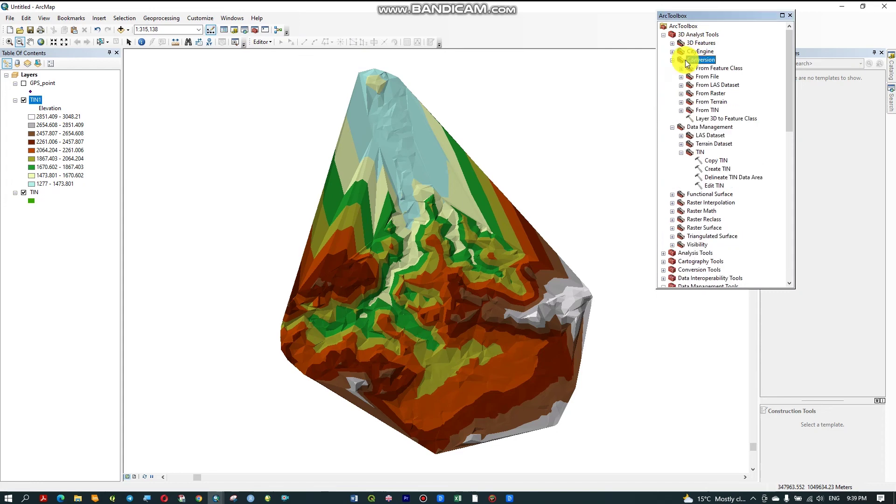
{"action": "double_click", "coordinate": [706, 110]}
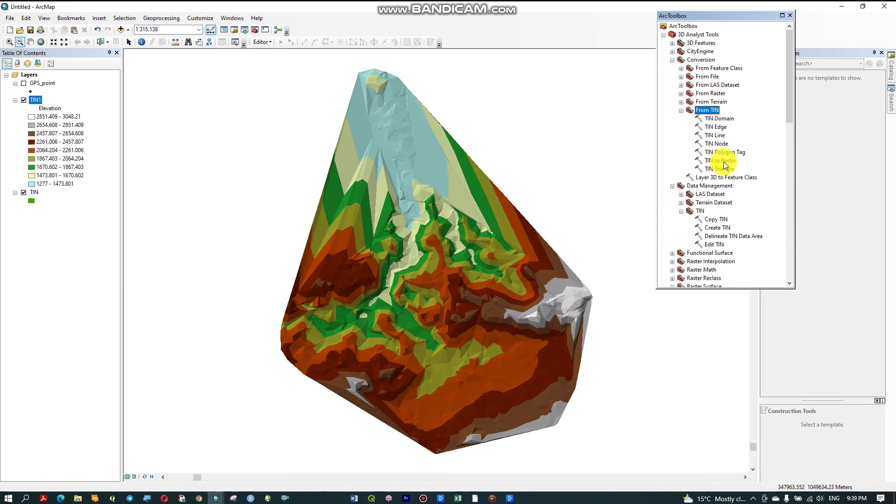
{"action": "double_click", "coordinate": [723, 162]}
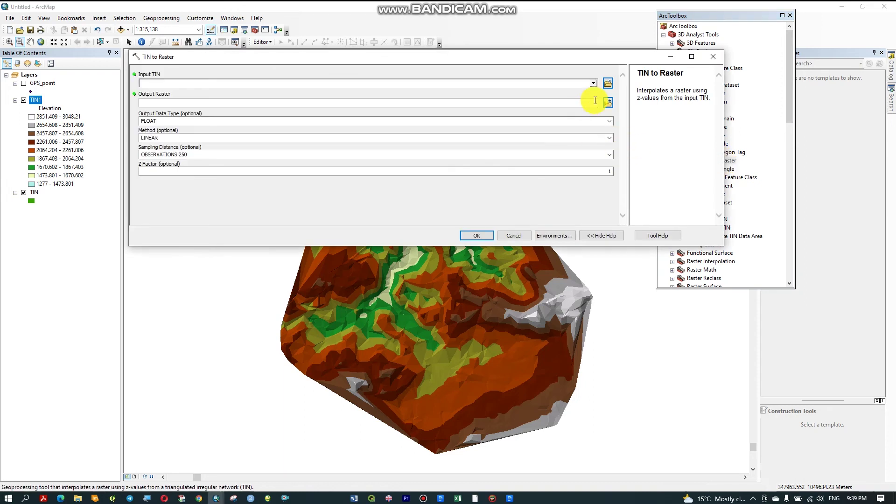
Remove the old TIN layer from the map and choose TIN1 as the input TIN for the raster conversion
{"action": "left_click", "coordinate": [593, 83]}
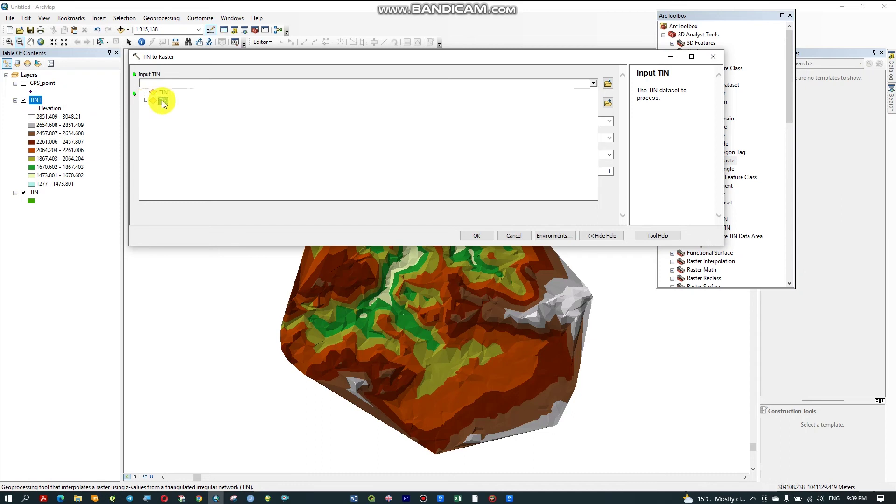
{"action": "left_click", "coordinate": [34, 194]}
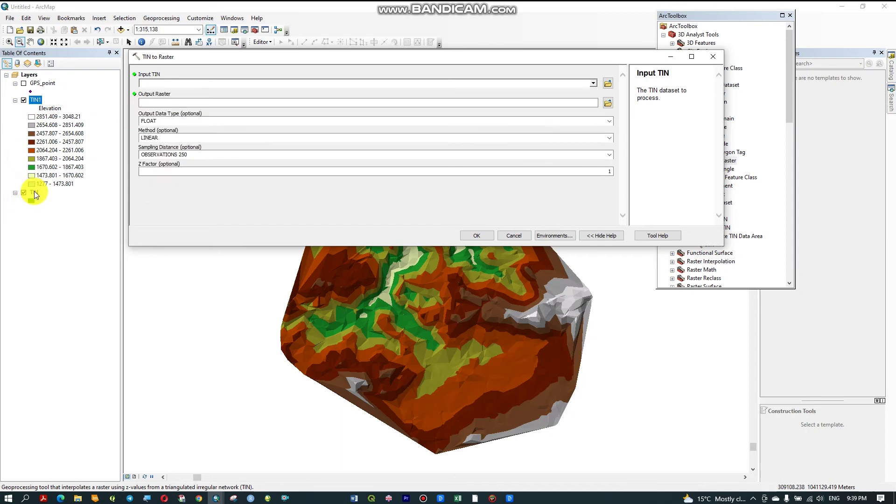
{"action": "right_click", "coordinate": [35, 195]}
{"action": "left_click", "coordinate": [68, 206]}
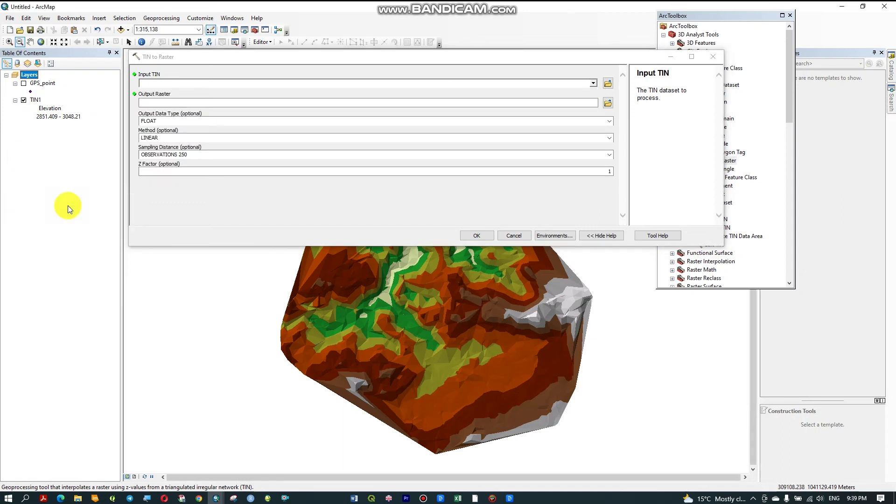
{"action": "left_click", "coordinate": [593, 83]}
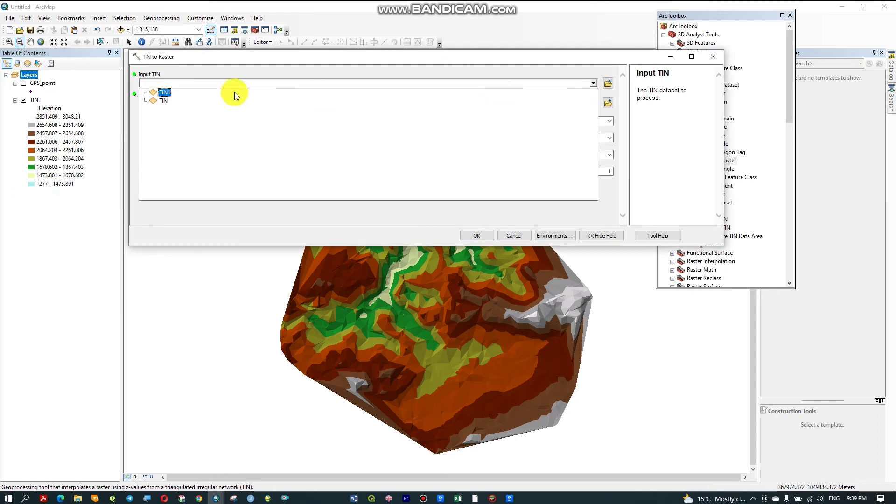
{"action": "left_click", "coordinate": [170, 93]}
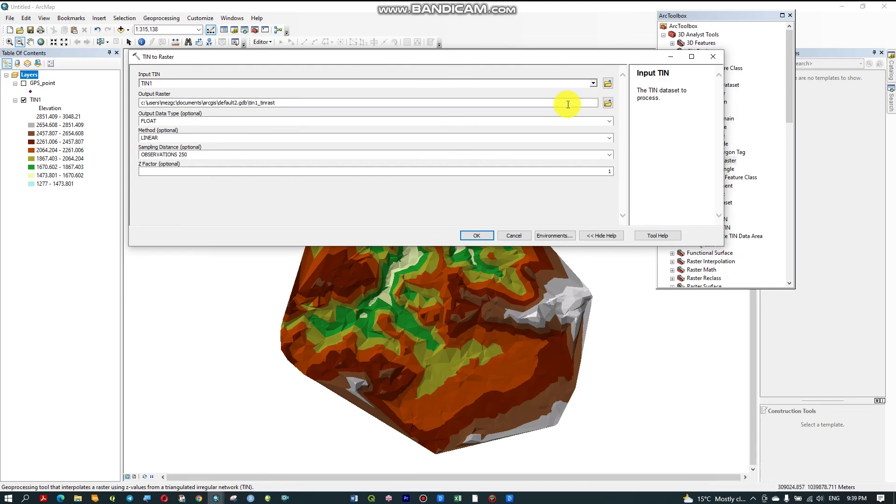
Set the output raster to DEM in the AAA for Training folder and run the conversion with the default FLOAT, LINEAR and OBSERVATIONS 250 settings
{"action": "left_click", "coordinate": [609, 104]}
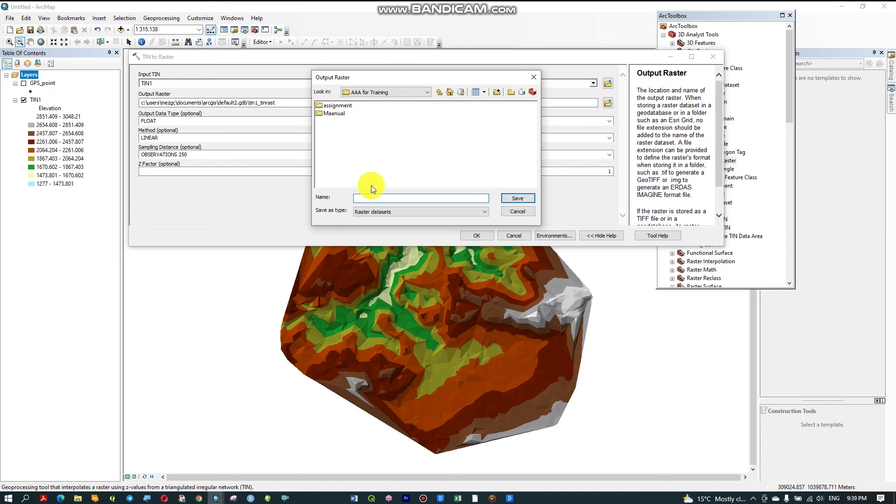
{"action": "type", "text": "DE"}
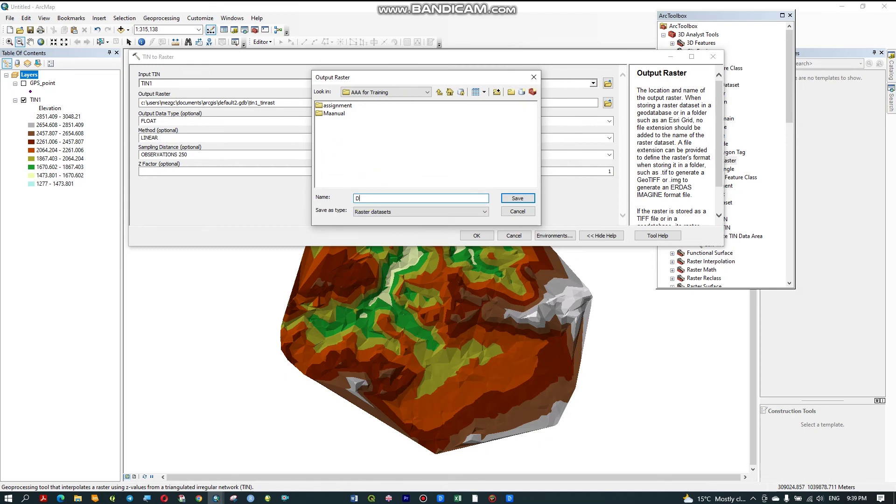
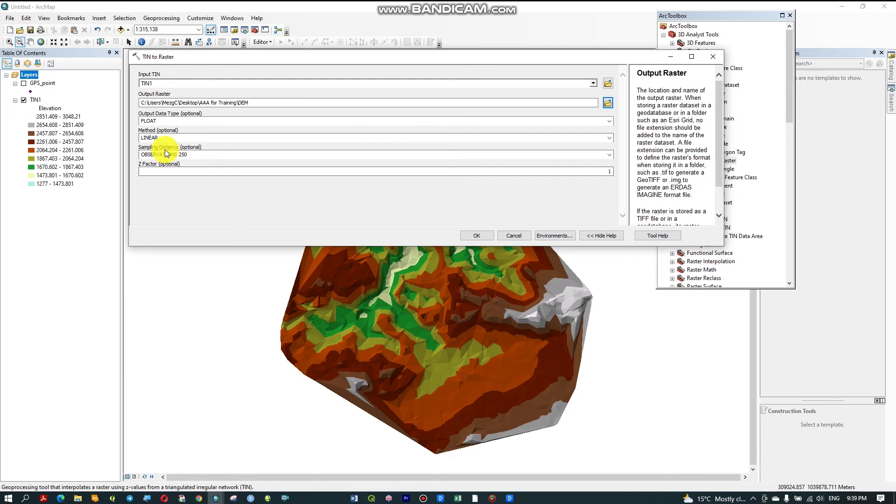
{"action": "left_click", "coordinate": [477, 235]}
{"action": "left_click", "coordinate": [479, 240]}
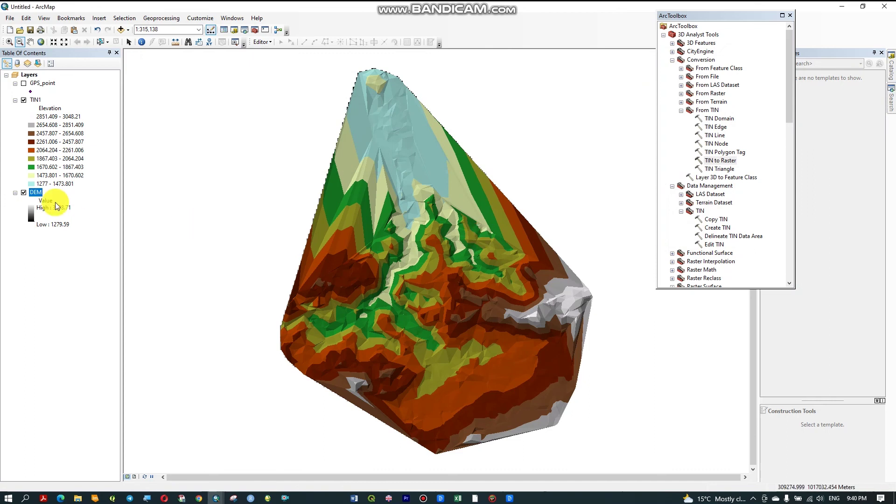
Hide the TIN1 layer and switch the DEM layer's symbology to Classified
{"action": "left_click", "coordinate": [24, 100]}
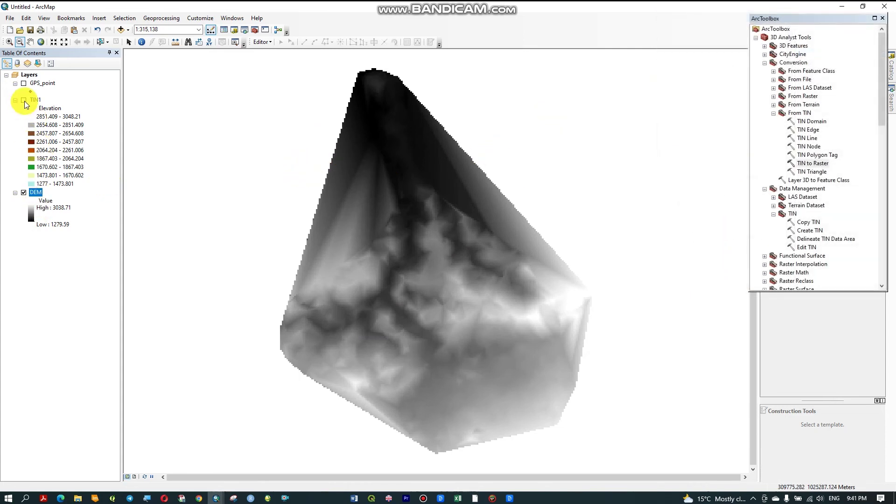
{"action": "right_click", "coordinate": [38, 191]}
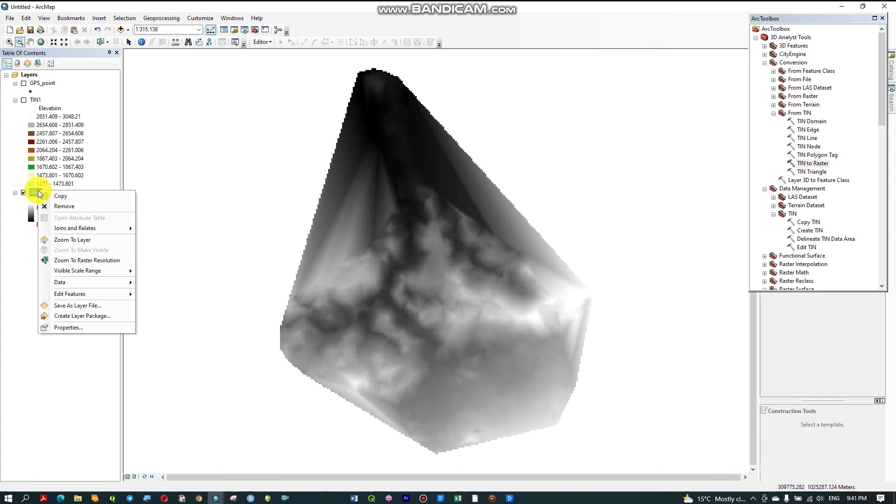
{"action": "left_click", "coordinate": [80, 327]}
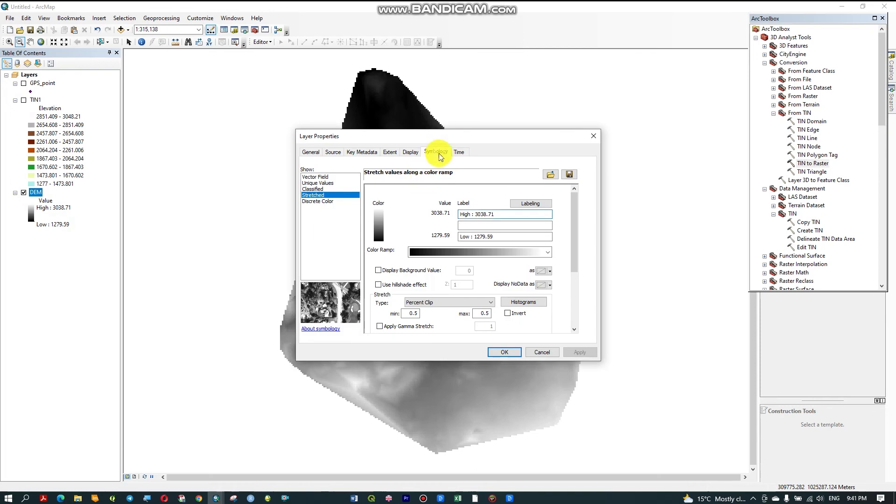
{"action": "left_click", "coordinate": [325, 189]}
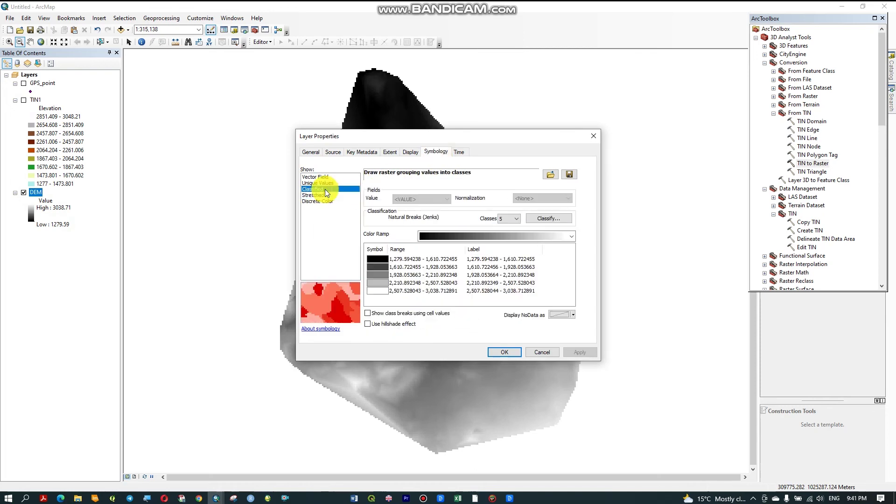
Open the DEM's classification settings and keep the number of classes at 5
{"action": "left_click", "coordinate": [548, 219]}
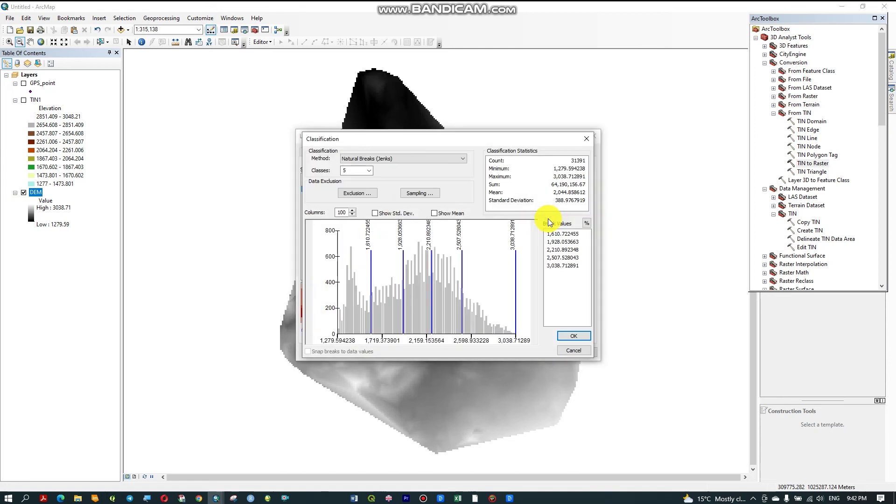
{"action": "left_click", "coordinate": [369, 170]}
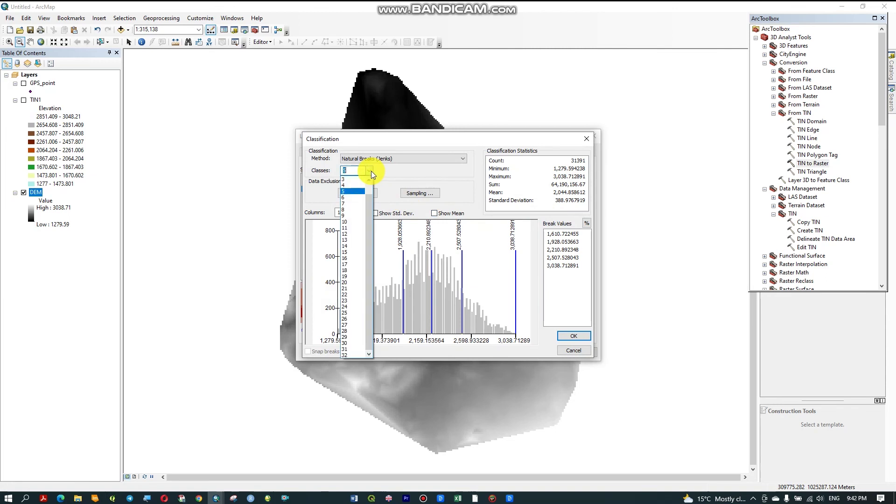
{"action": "left_click", "coordinate": [346, 190]}
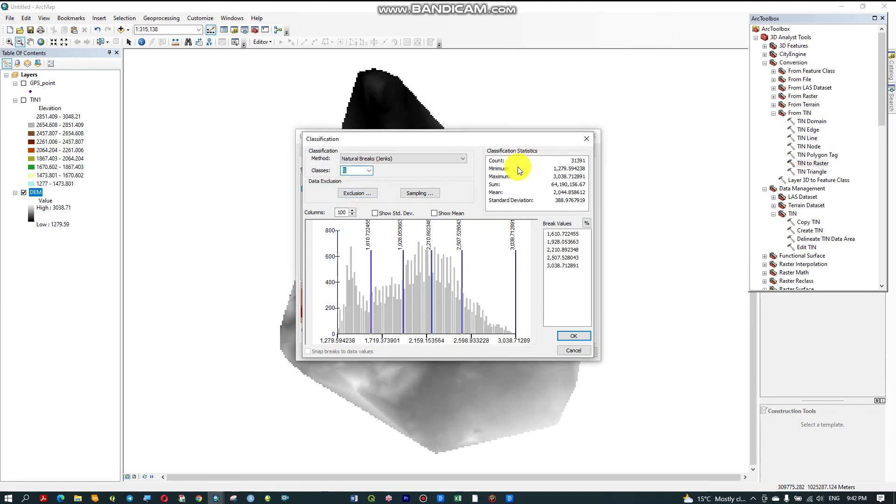
Try to set the first class break value of the DEM to 500
{"action": "left_click", "coordinate": [556, 234]}
{"action": "left_click", "coordinate": [556, 235]}
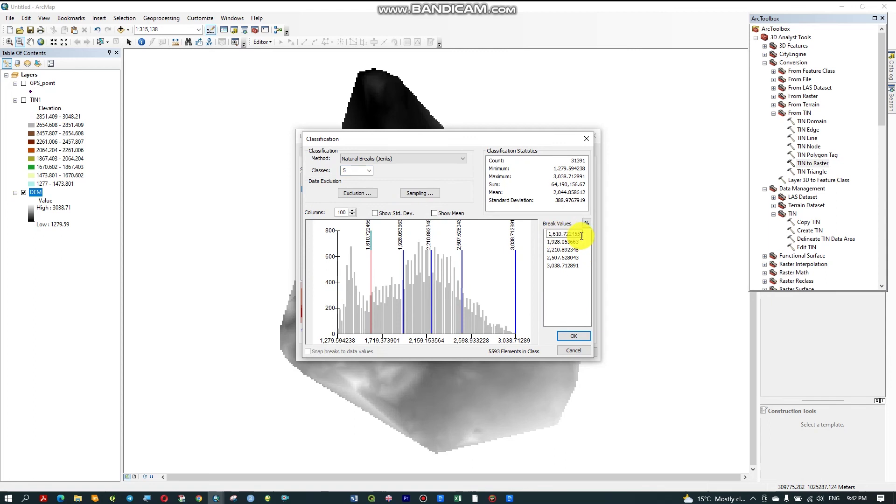
{"action": "left_click_drag", "start_coordinate": [581, 236], "coordinate": [533, 237]}
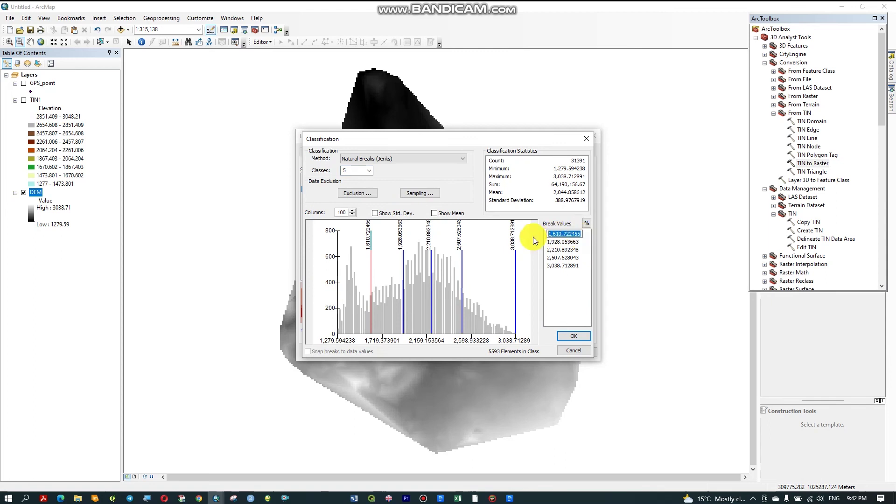
{"action": "type", "text": "500"}
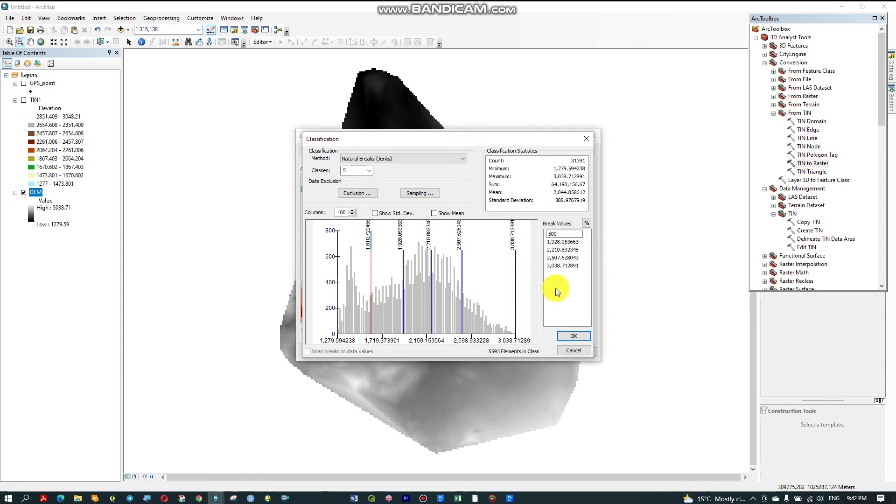
{"action": "key", "text": "Return"}
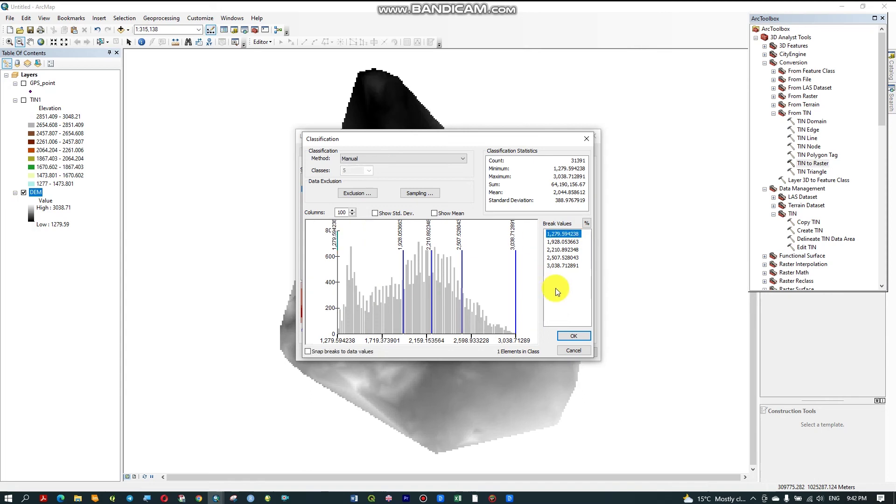
Set the first class break value of the DEM to 1500
{"action": "left_click", "coordinate": [570, 236]}
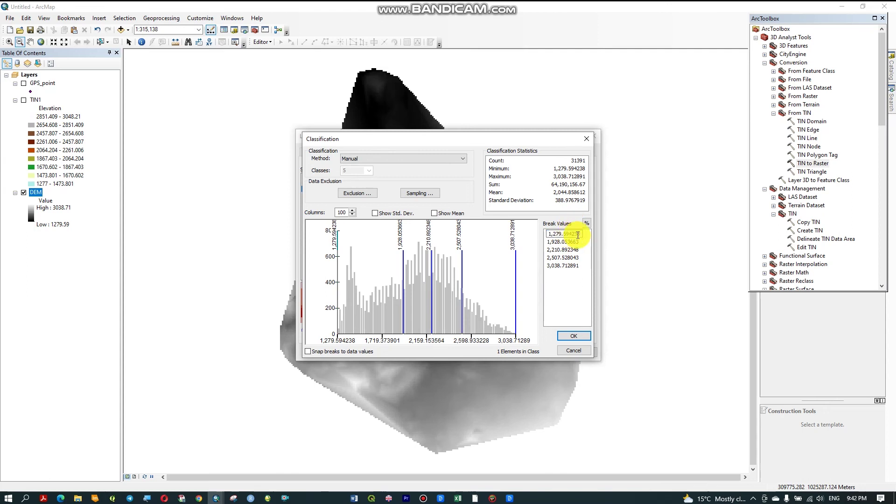
{"action": "left_click_drag", "start_coordinate": [580, 233], "coordinate": [536, 240]}
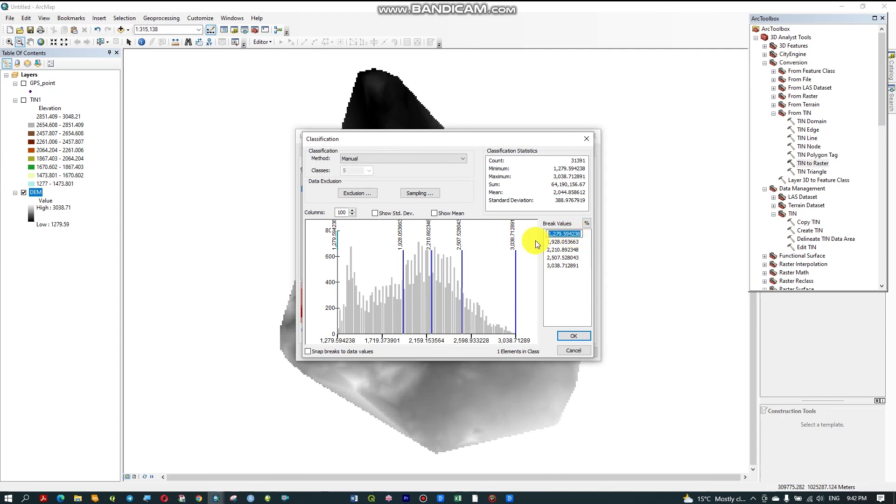
{"action": "type", "text": "5"}
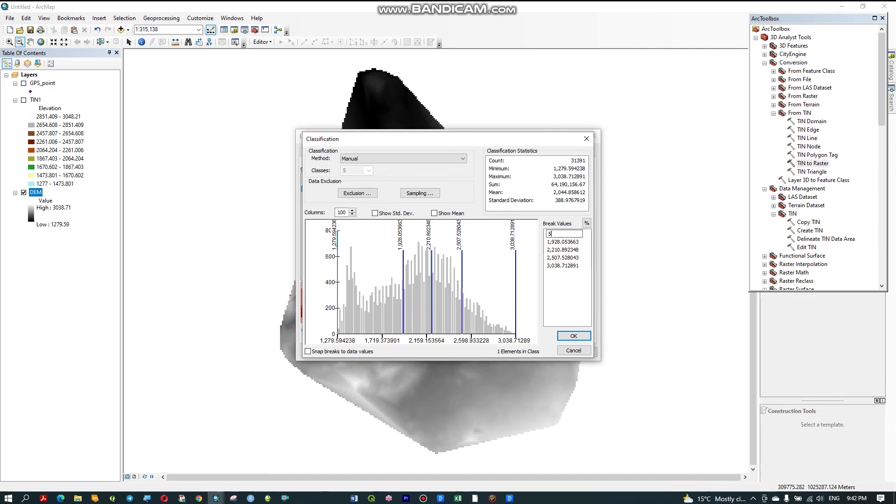
{"action": "key", "text": "BackSpace"}
{"action": "type", "text": "1500"}
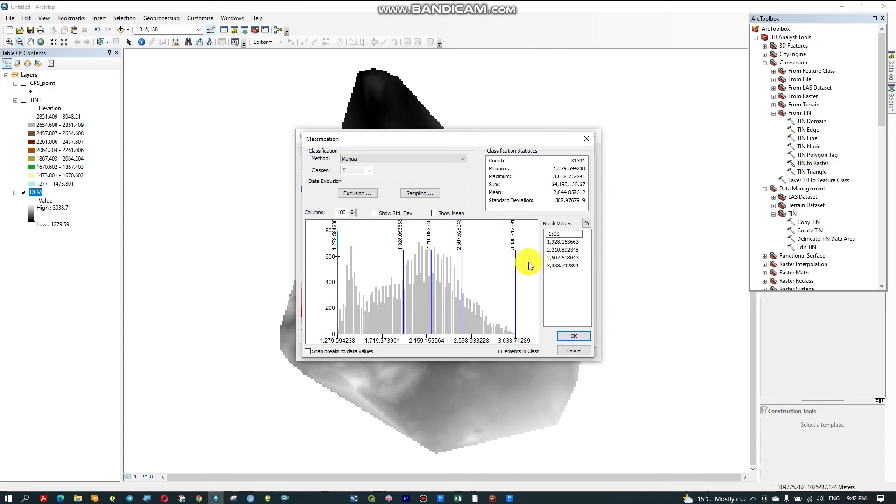
Replace the second class break value of the DEM with 2300
{"action": "left_click", "coordinate": [565, 242]}
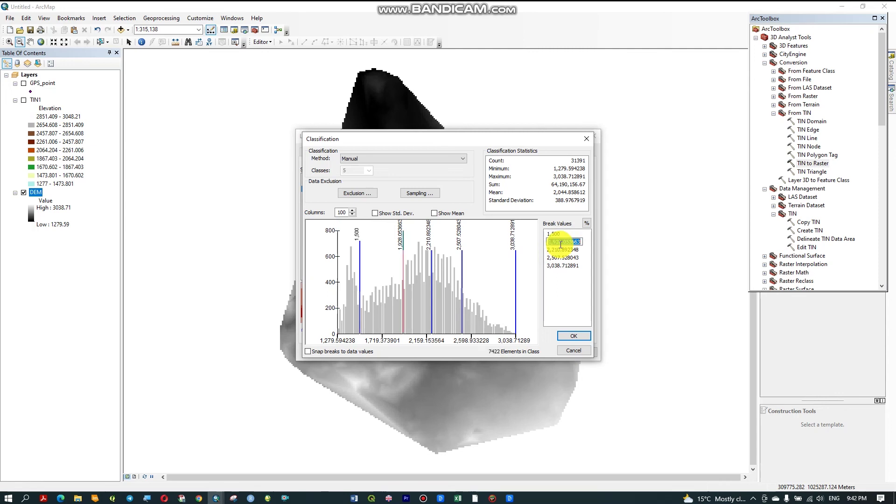
{"action": "left_click_drag", "start_coordinate": [582, 241], "coordinate": [533, 245]}
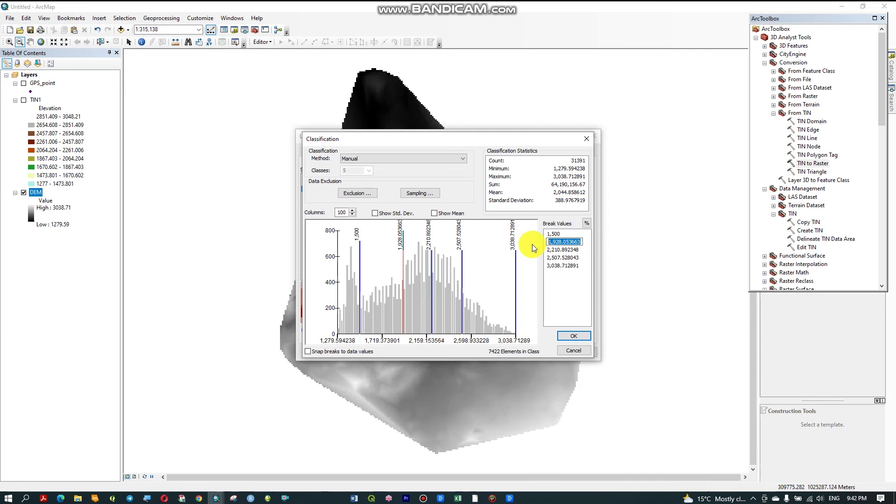
{"action": "type", "text": "2300"}
{"action": "left_click", "coordinate": [577, 250]}
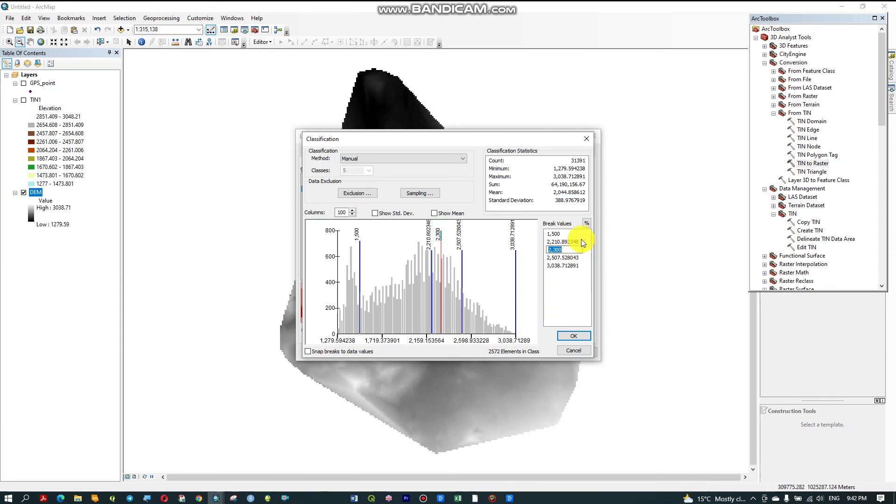
Replace the break value between 1,500 and 2,300 with 3200
{"action": "left_click", "coordinate": [581, 237]}
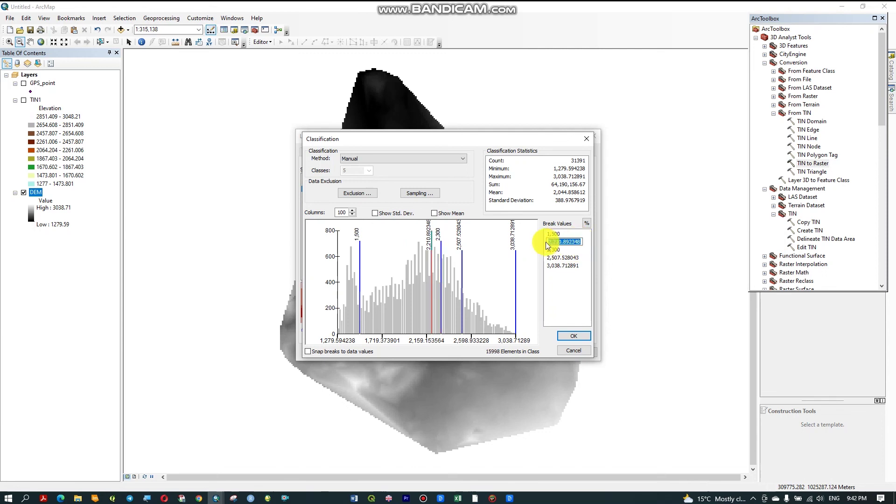
{"action": "type", "text": "3,"}
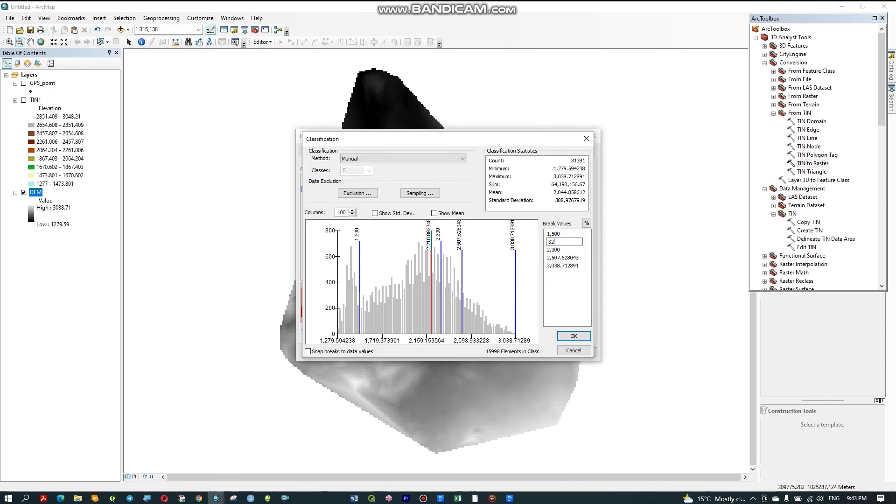
{"action": "type", "text": "200"}
{"action": "left_click", "coordinate": [572, 259]}
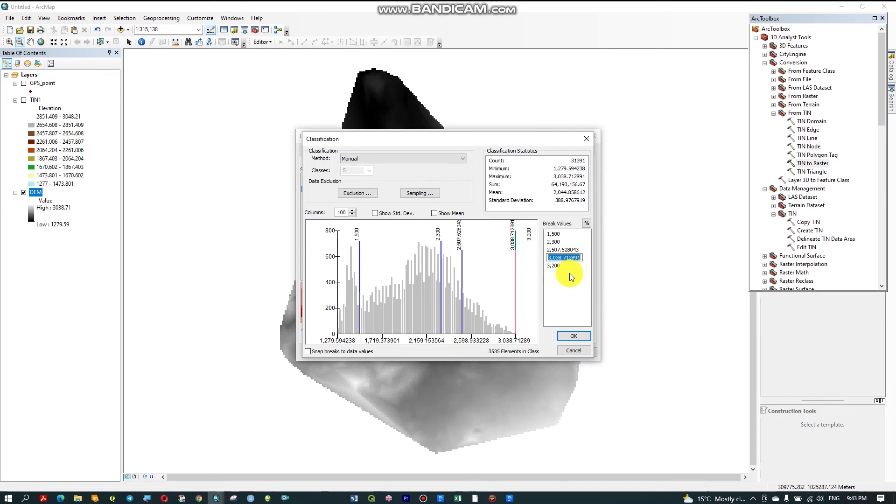
{"action": "left_click", "coordinate": [566, 278]}
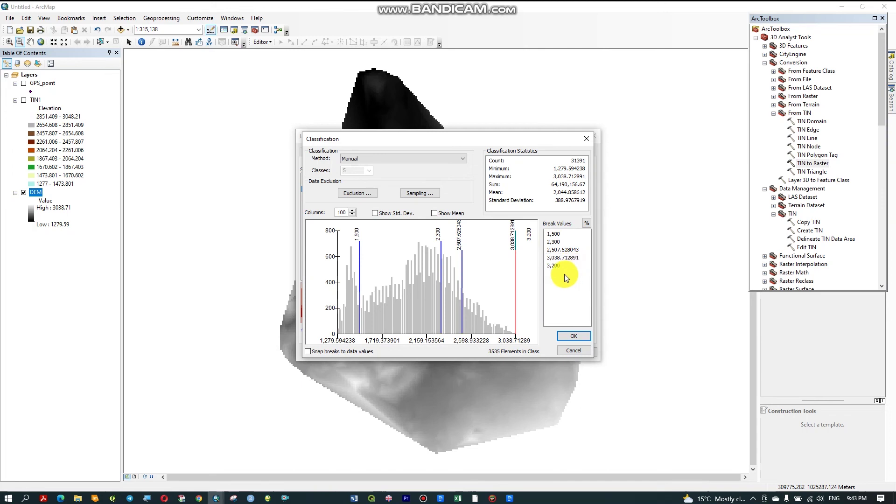
Replace the DEM's 2,507.528043 class break value with 500 and accept the manual classification
{"action": "left_click", "coordinate": [565, 249]}
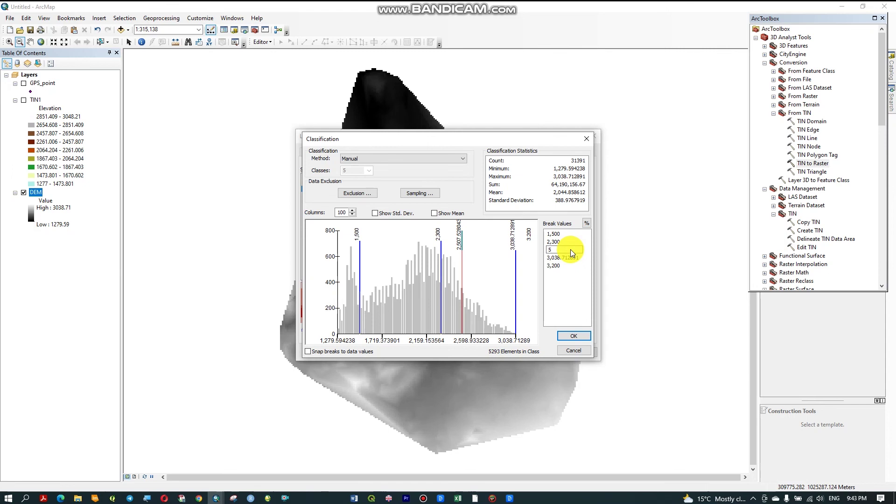
{"action": "left_click", "coordinate": [570, 282]}
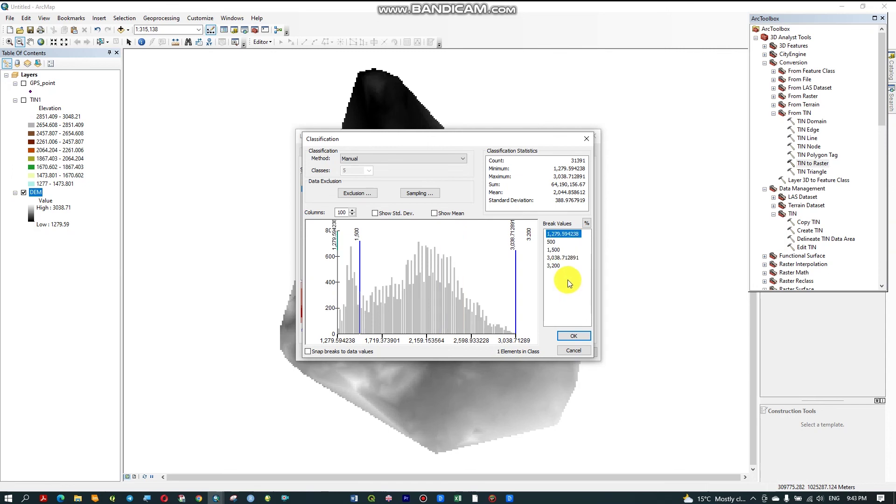
{"action": "key", "text": "Return"}
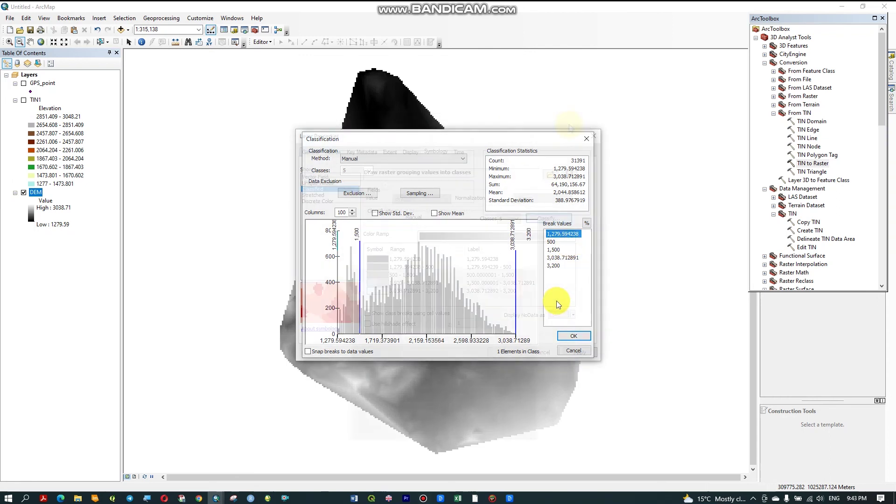
Label the DEM's first elevation class bereha and the second class kola
{"action": "left_click", "coordinate": [485, 260]}
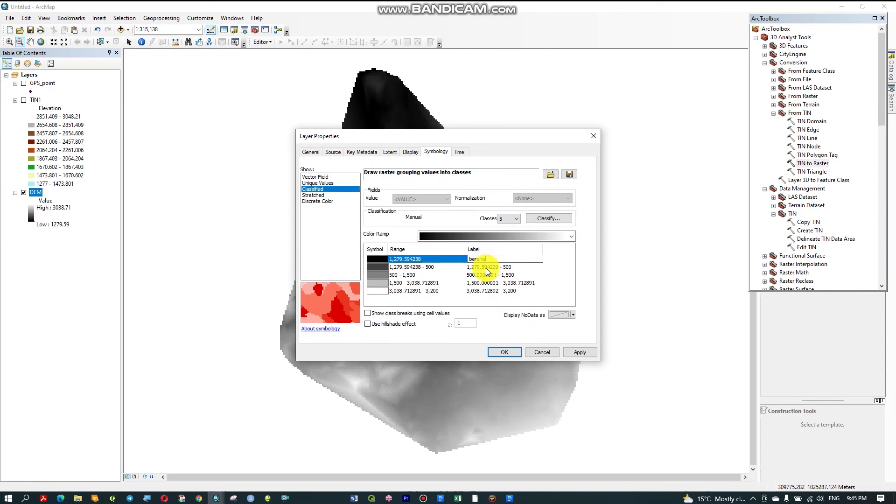
{"action": "key", "text": "Return"}
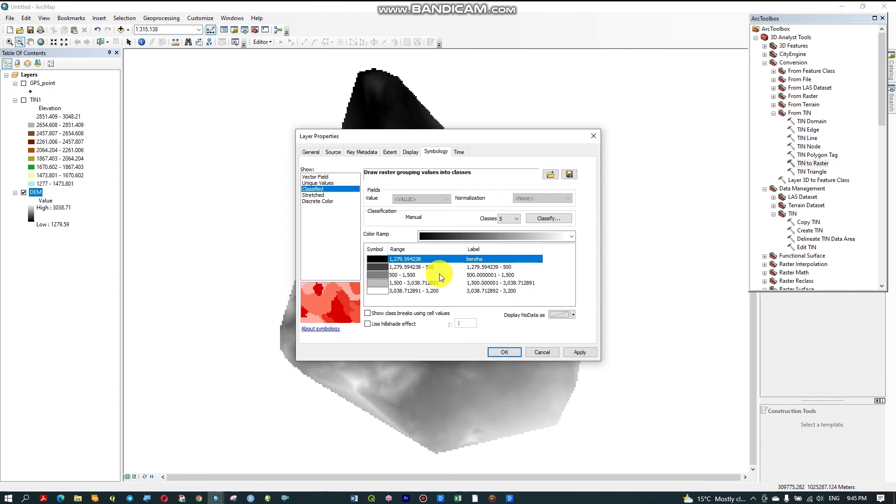
{"action": "left_click", "coordinate": [488, 271]}
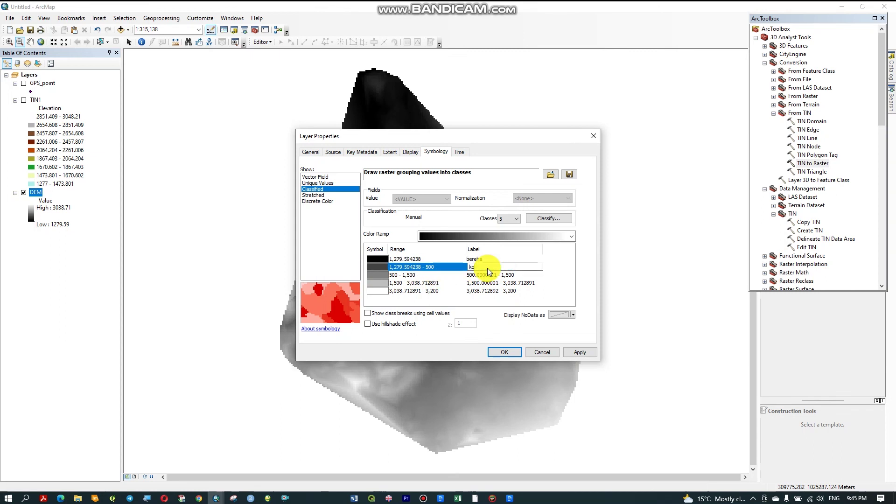
{"action": "type", "text": "kola"}
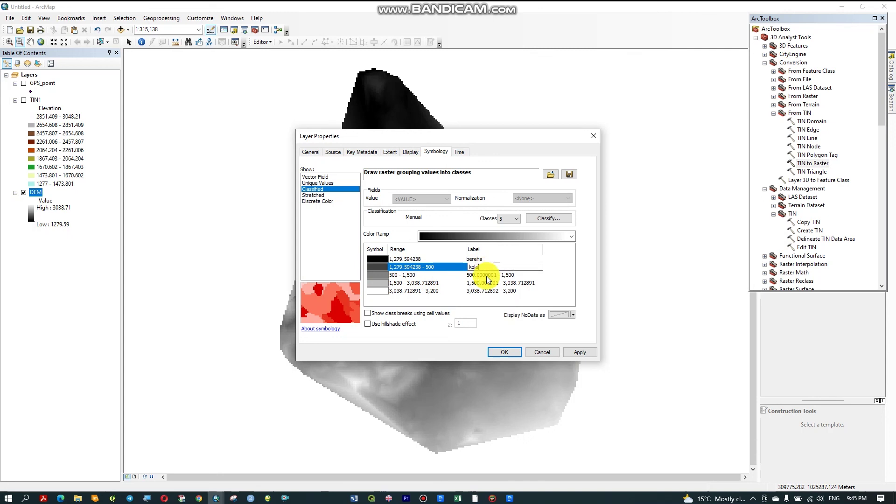
{"action": "key", "text": "Return"}
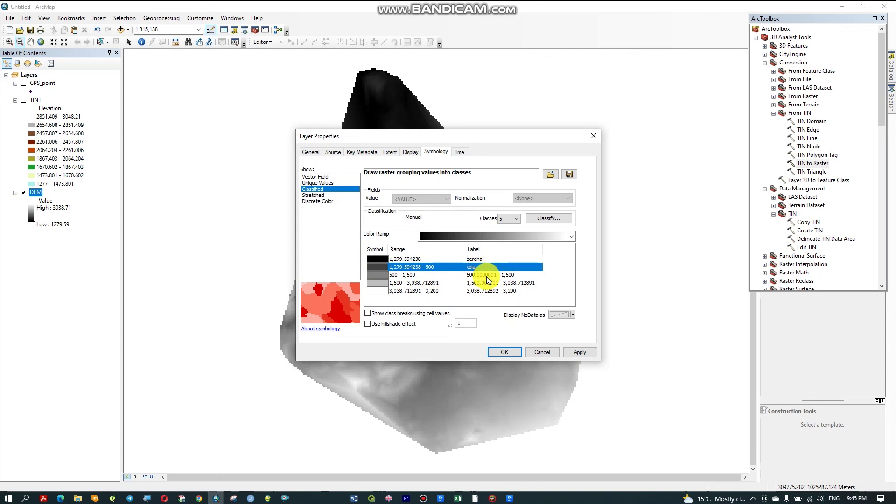
Replace the label of the DEM's third class, 500 - 1,500, with w_dagaa
{"action": "left_click", "coordinate": [487, 276]}
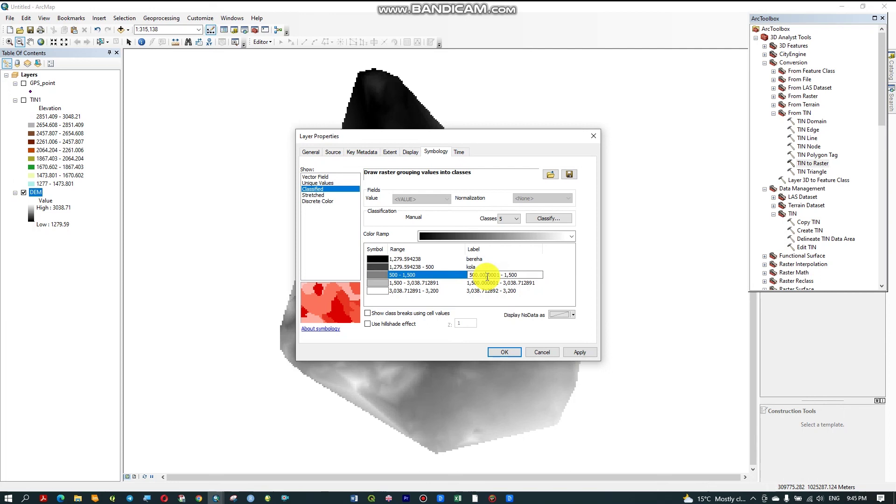
{"action": "type", "text": "w"}
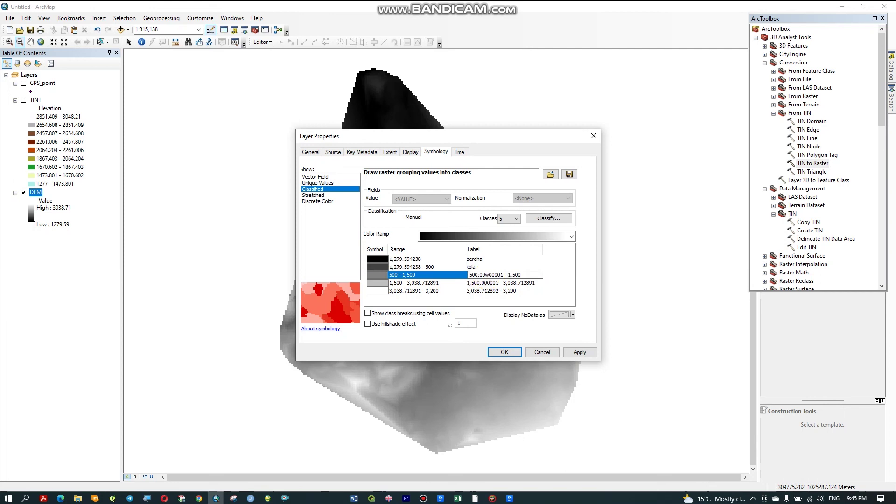
{"action": "type", "text": "_daga"}
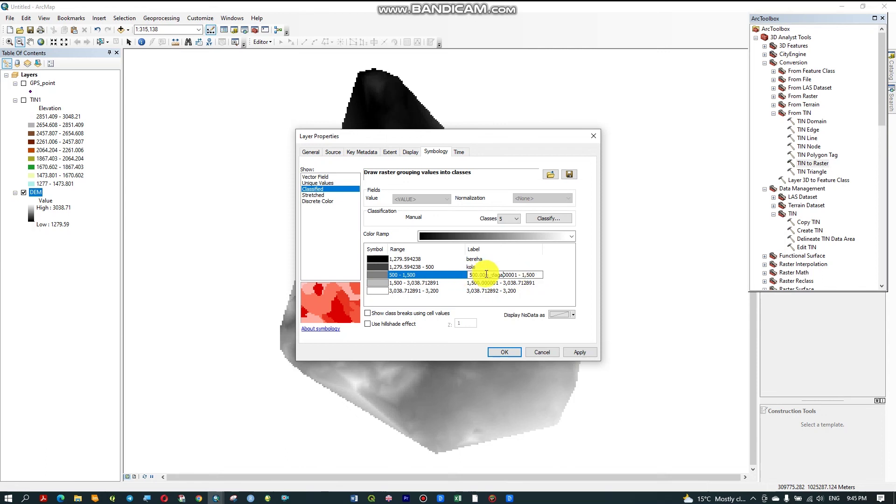
{"action": "left_click_drag", "start_coordinate": [537, 274], "coordinate": [462, 274]}
{"action": "type", "text": "w"}
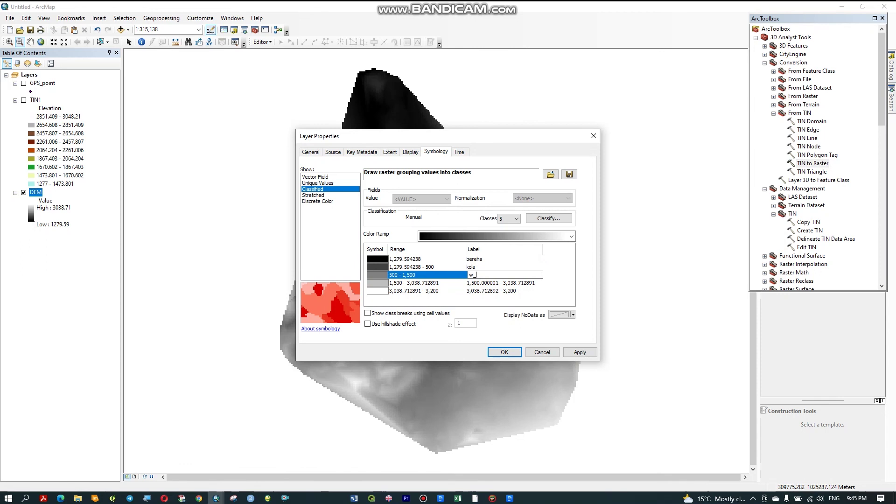
{"action": "type", "text": "_dagaa"}
Label the DEM's fourth class Dega and the fifth class Werch, and apply the classified symbology
{"action": "left_click", "coordinate": [488, 283]}
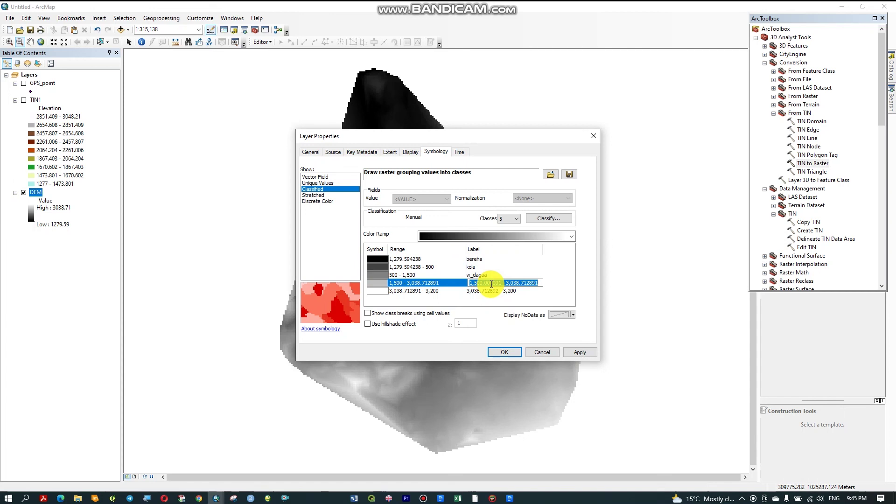
{"action": "type", "text": "Dega"}
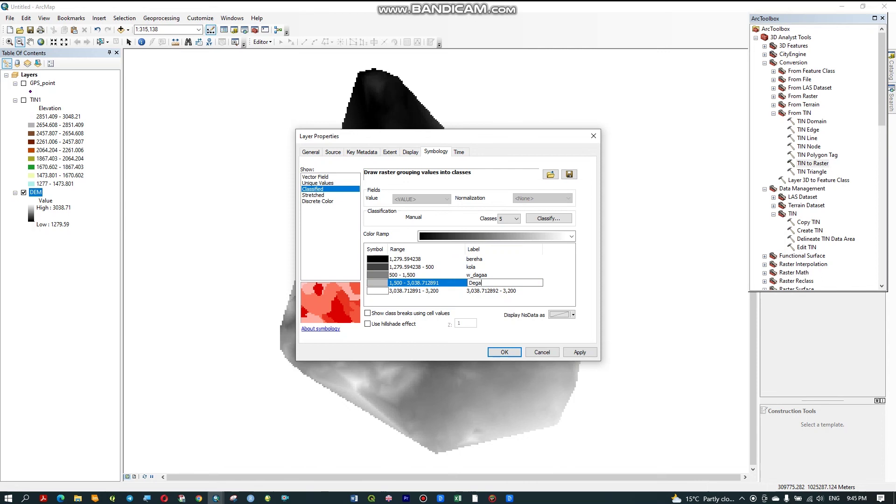
{"action": "left_click", "coordinate": [494, 291]}
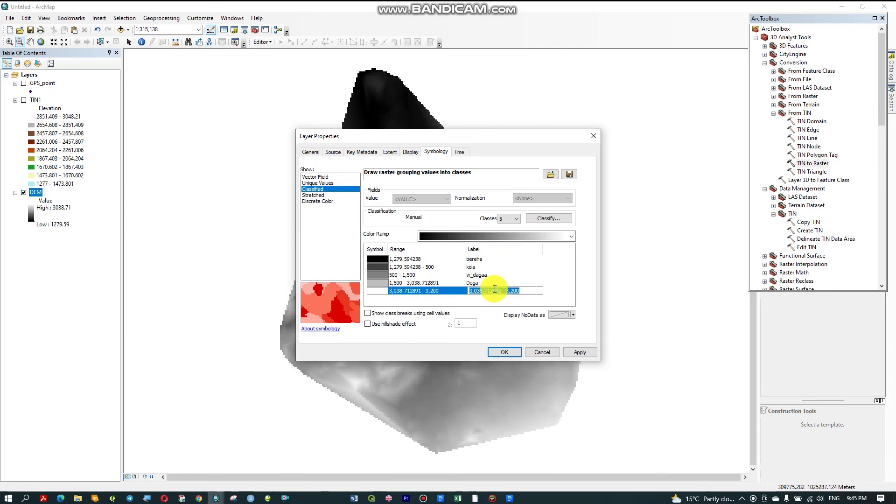
{"action": "left_click_drag", "start_coordinate": [500, 291], "coordinate": [512, 293]}
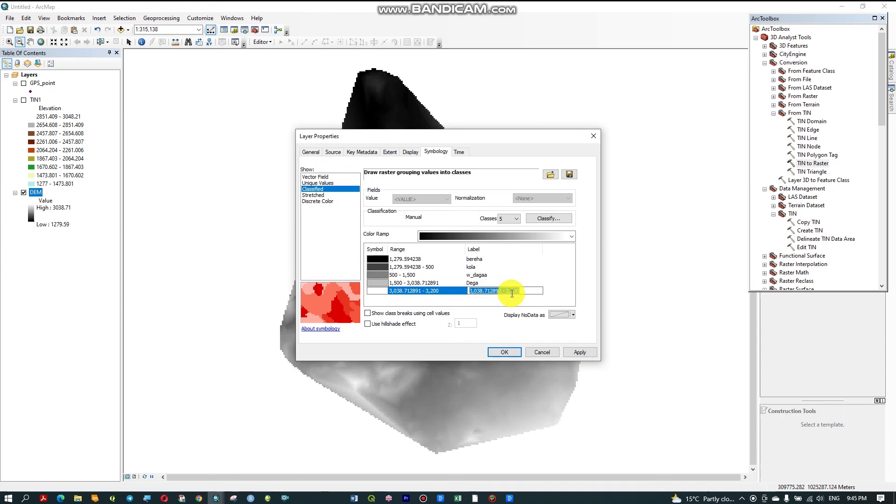
{"action": "type", "text": "W"}
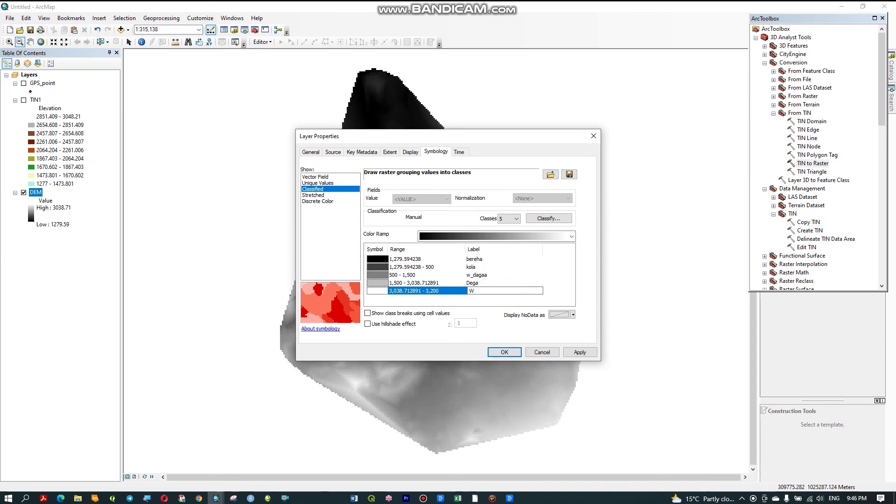
{"action": "type", "text": "erch"}
{"action": "left_click", "coordinate": [579, 351]}
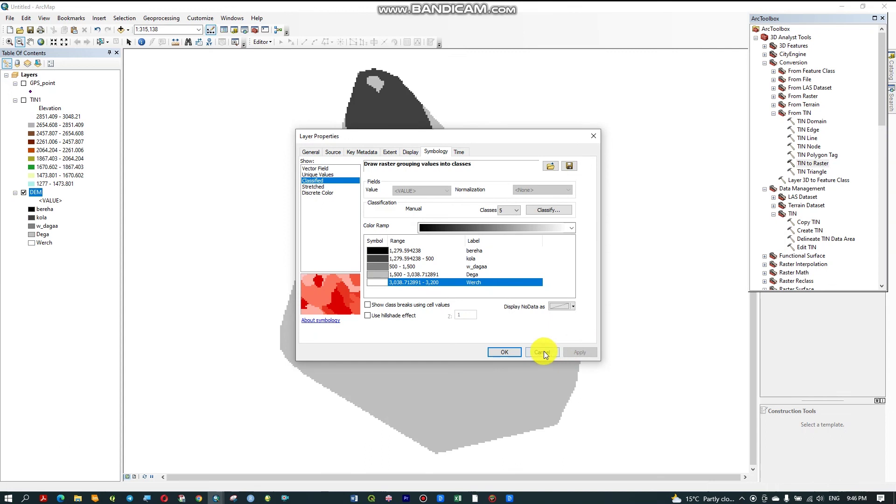
{"action": "left_click", "coordinate": [505, 350]}
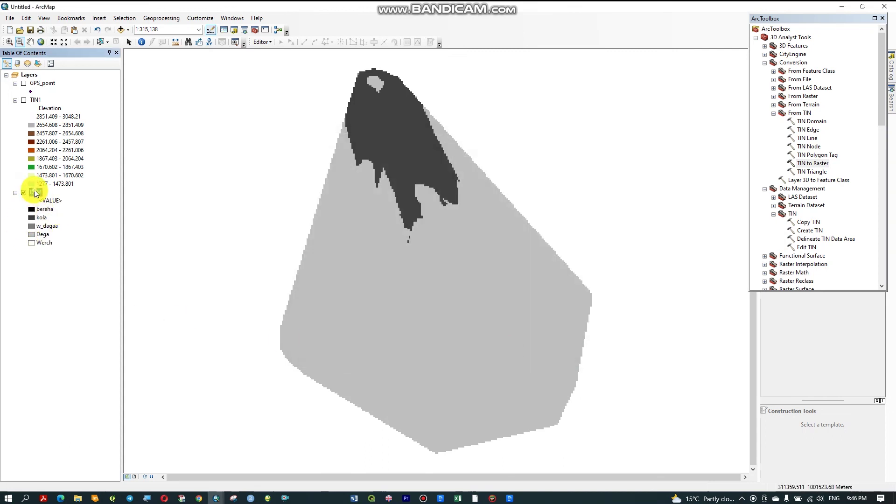
{"action": "key", "text": "Return"}
Apply the elevation color ramp running from pale cyan through green, orange and brown to white to the classified DEM
{"action": "right_click", "coordinate": [38, 190]}
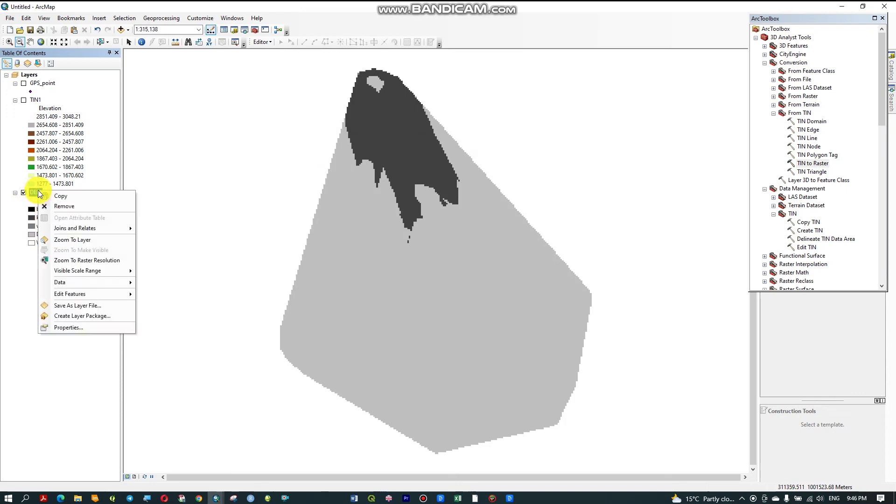
{"action": "left_click", "coordinate": [76, 326]}
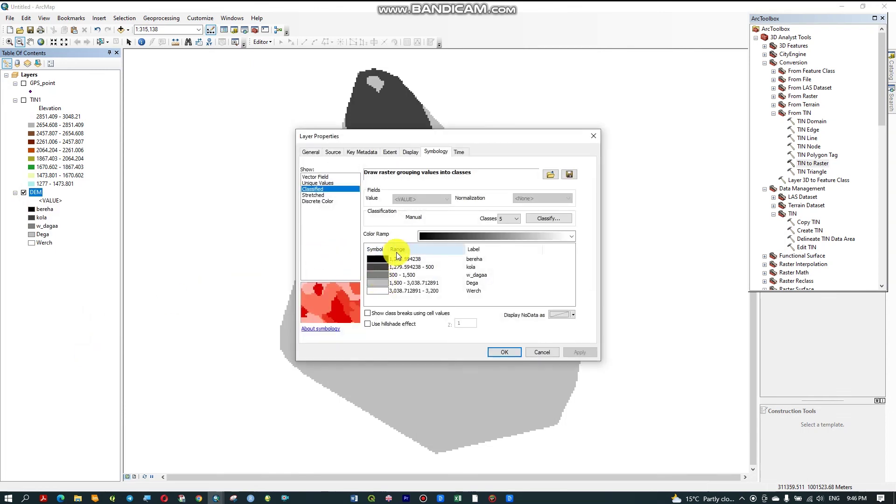
{"action": "left_click", "coordinate": [539, 237]}
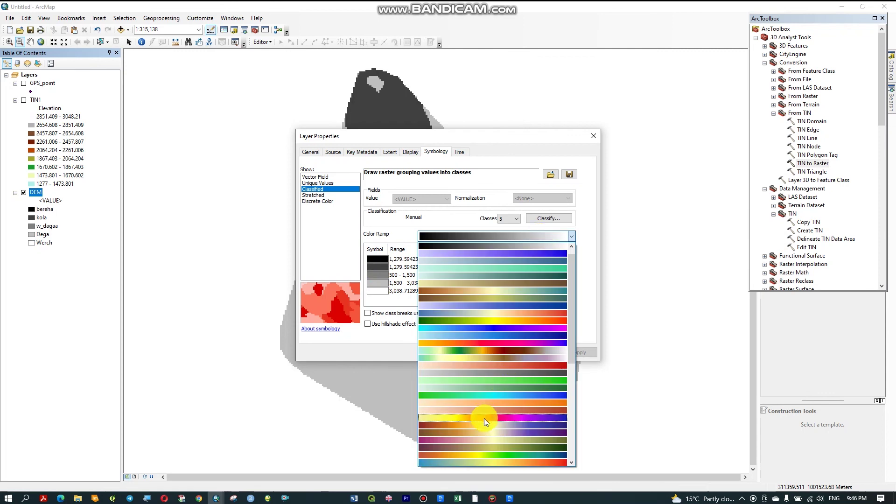
{"action": "left_click", "coordinate": [474, 352]}
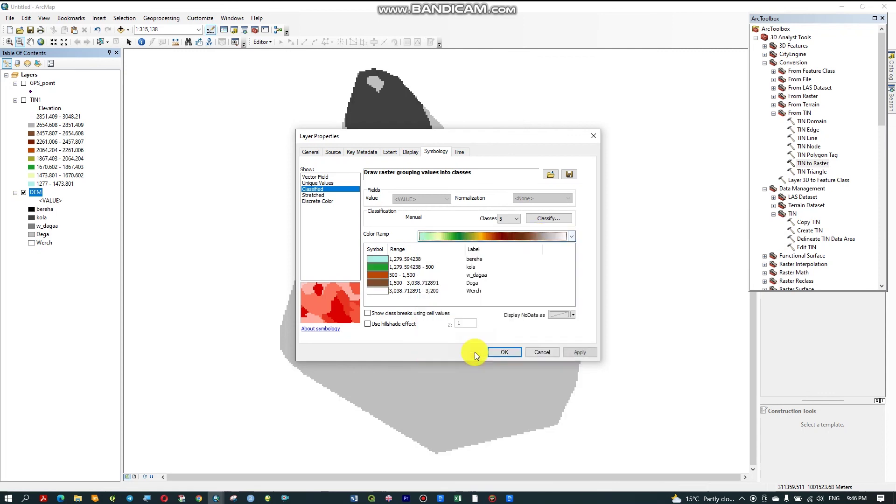
{"action": "left_click", "coordinate": [571, 351]}
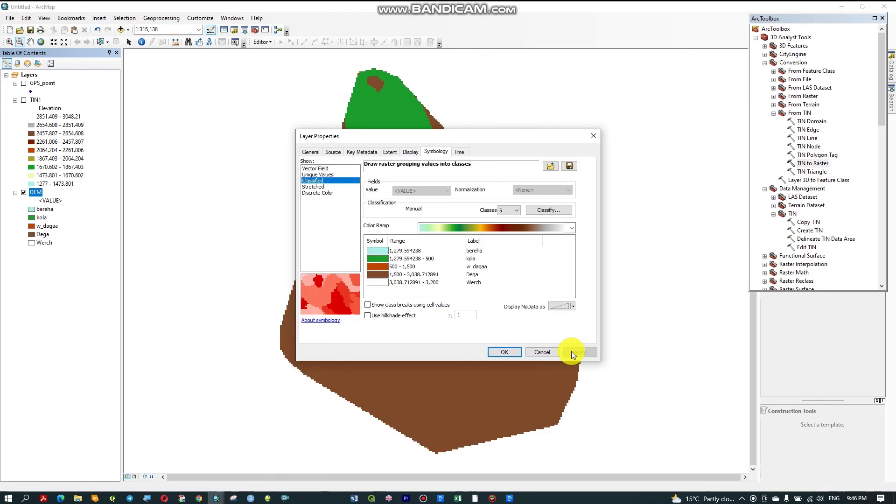
{"action": "left_click", "coordinate": [513, 357]}
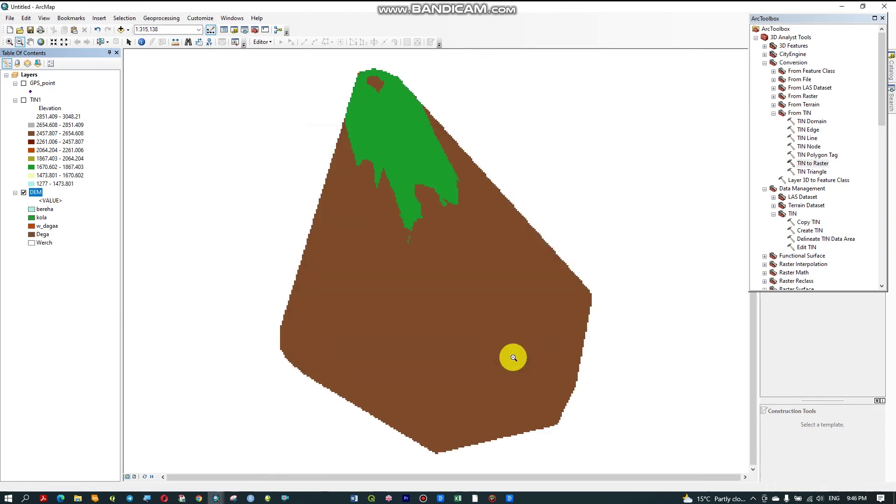